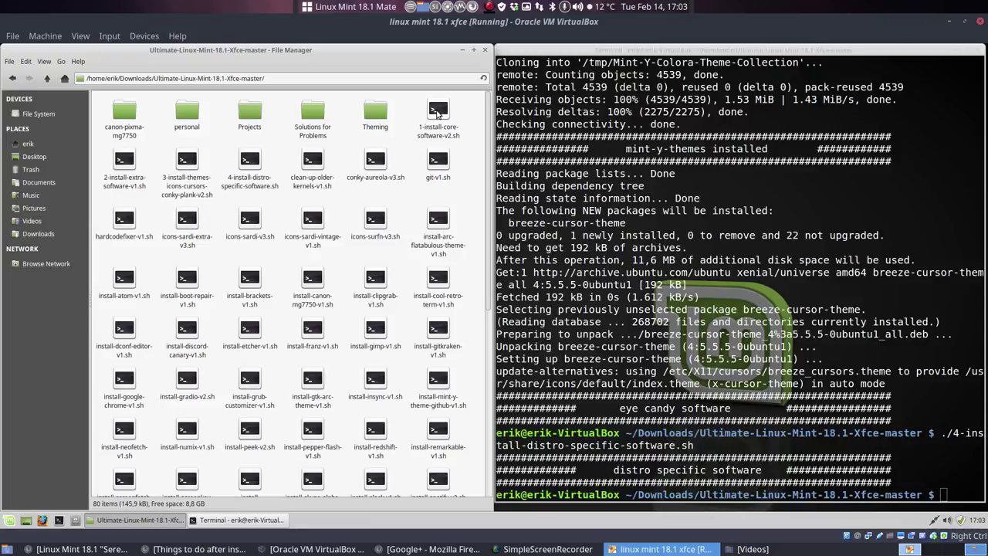
Step: Look over the numbered install scripts listed in Thunar
{"action": "left_click", "coordinate": [125, 163]}
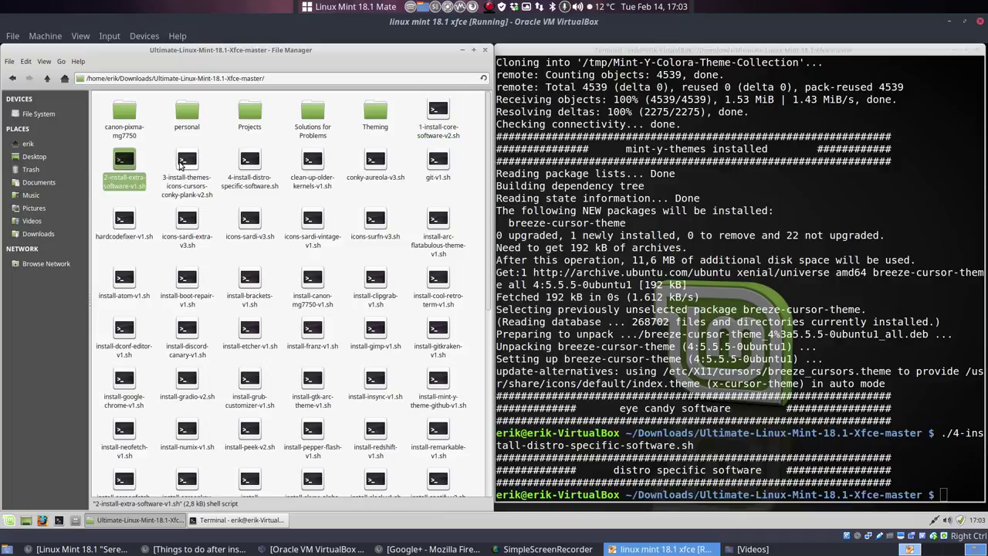
{"action": "left_click", "coordinate": [182, 164]}
{"action": "left_click", "coordinate": [250, 166]}
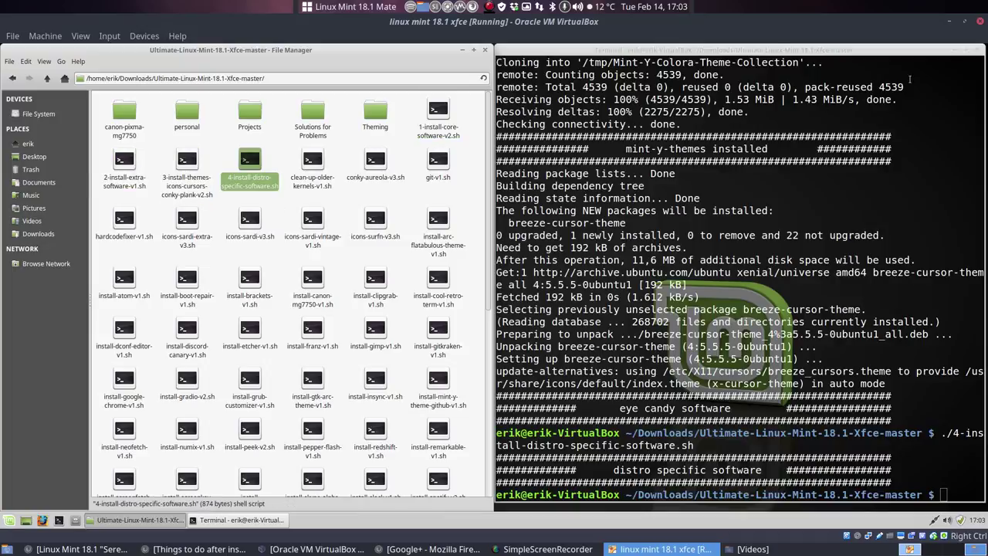
Step: Close the terminal and Thunar windows and bring up the Whisker Menu
{"action": "left_click", "coordinate": [979, 51]}
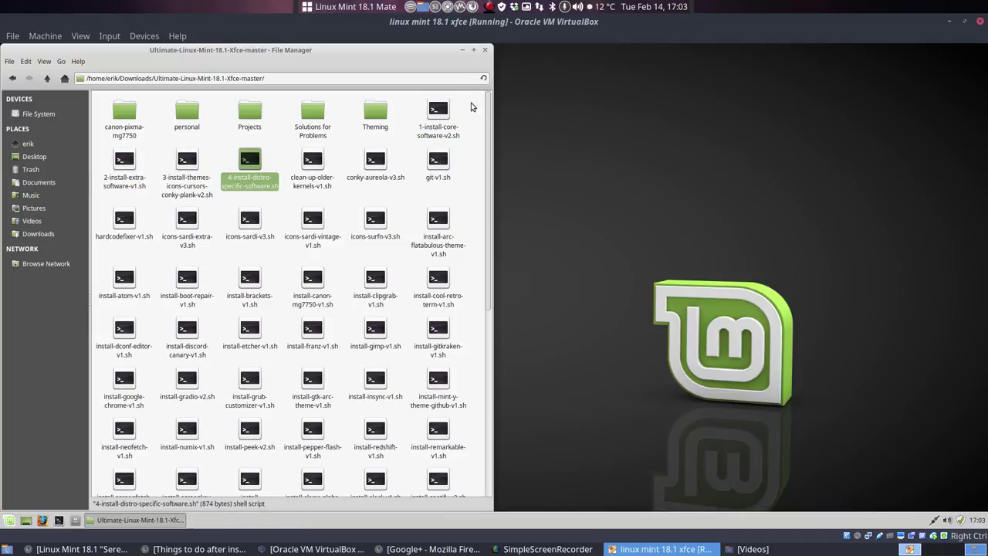
{"action": "left_click", "coordinate": [485, 50]}
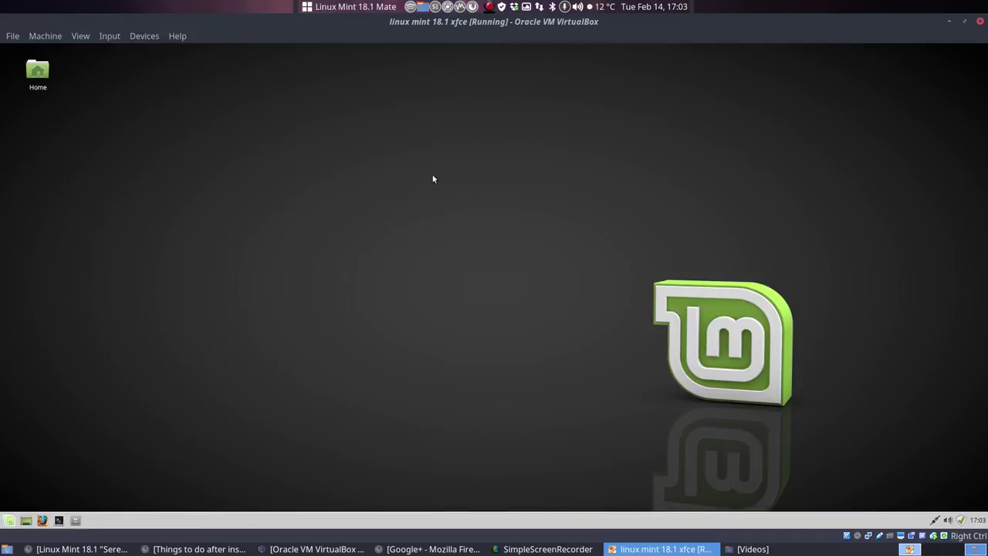
{"action": "left_click", "coordinate": [8, 520]}
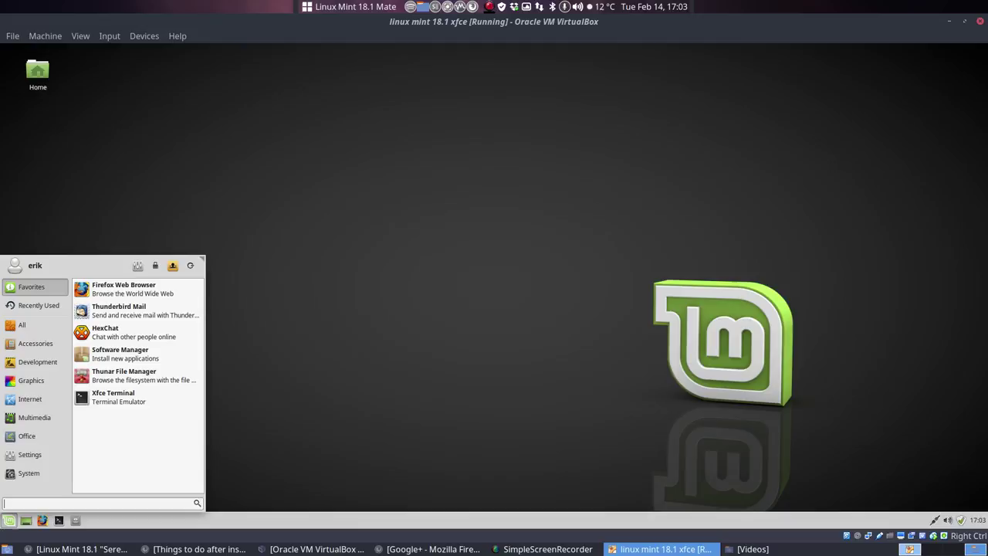
Step: Launch Variety from a 'var' search, decline VRTY.ORG, and close preferences after viewing Color and size
{"action": "type", "text": "vari"}
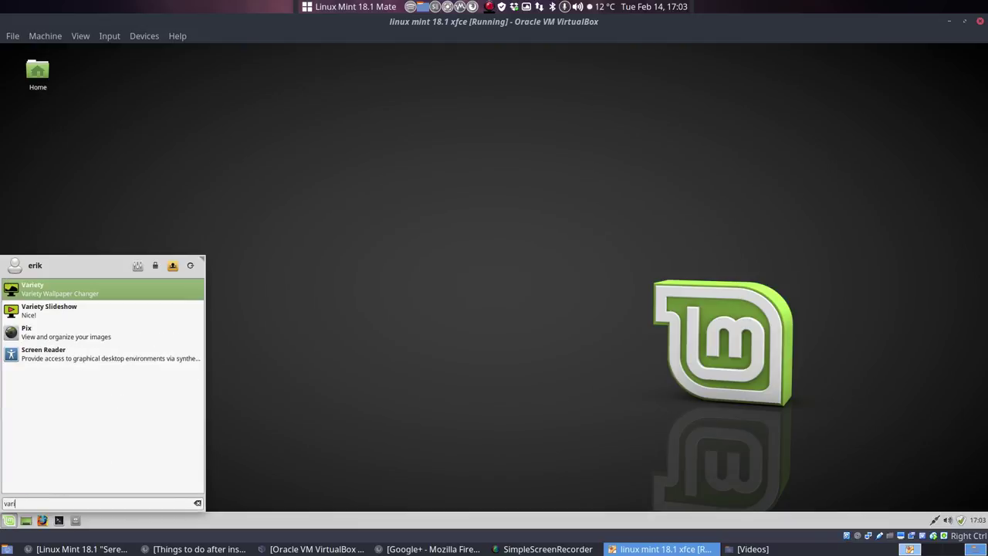
{"action": "key", "text": "Return"}
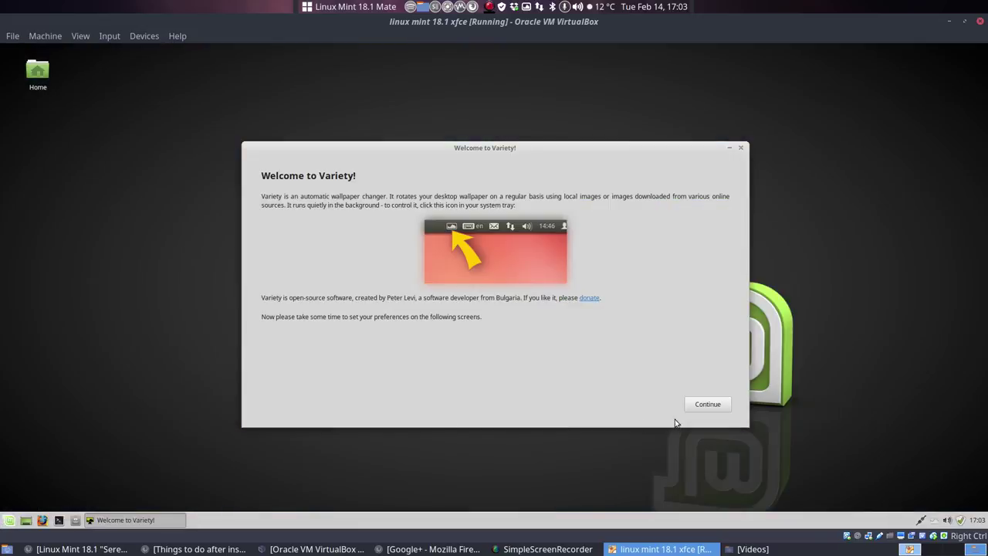
{"action": "left_click", "coordinate": [705, 407]}
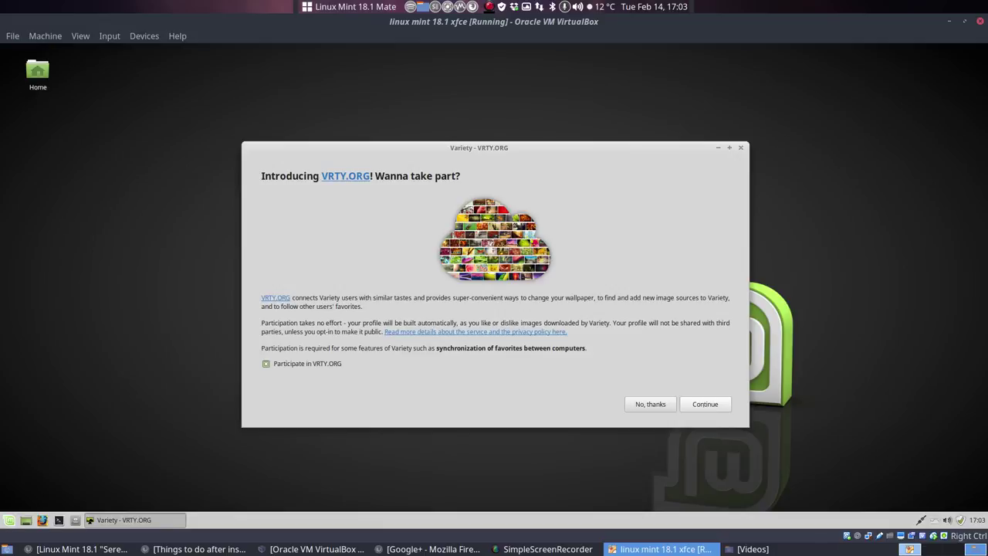
{"action": "left_click", "coordinate": [651, 406]}
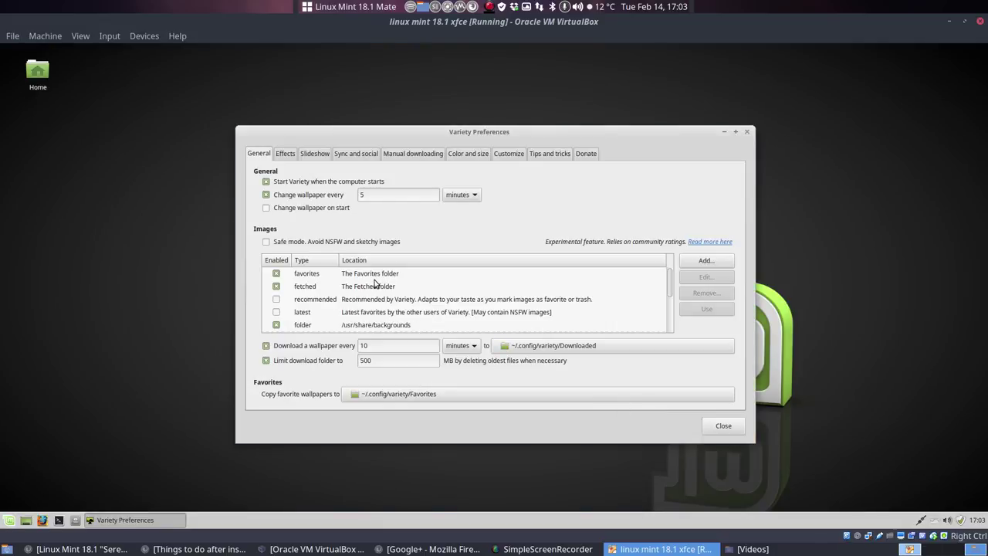
{"action": "left_click", "coordinate": [469, 155]}
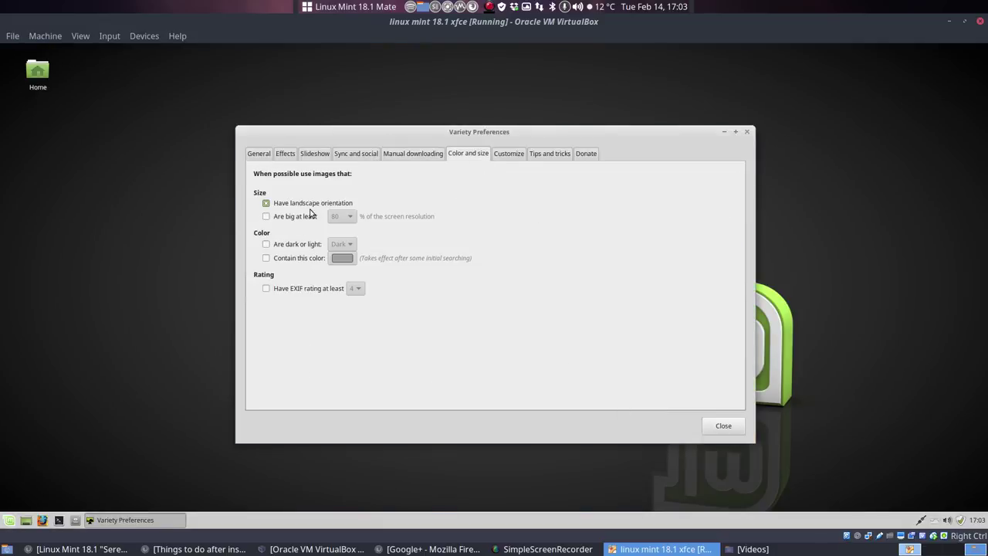
{"action": "left_click", "coordinate": [730, 422]}
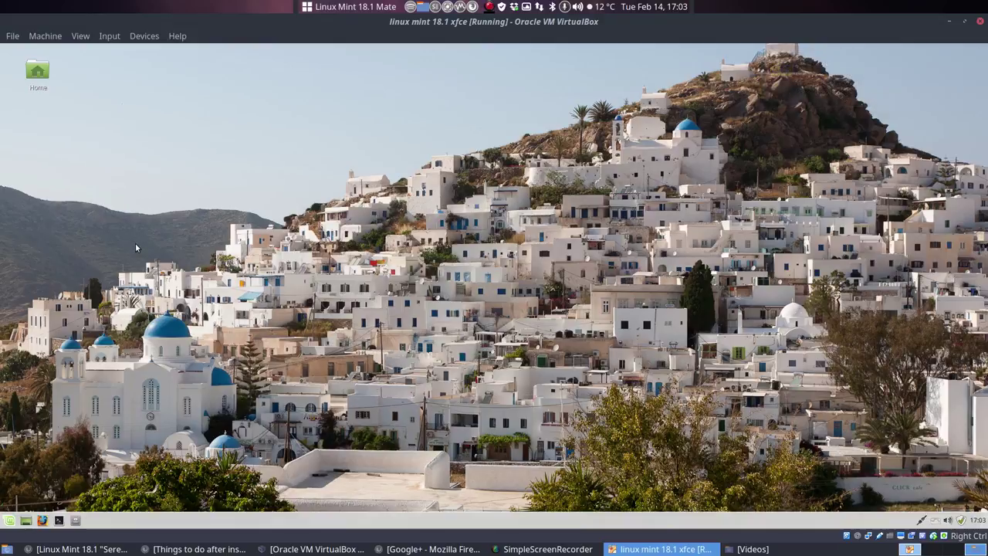
Step: Search 'app' and add Appearance to the Whisker Menu favourites
{"action": "left_click", "coordinate": [9, 521]}
{"action": "type", "text": "app"}
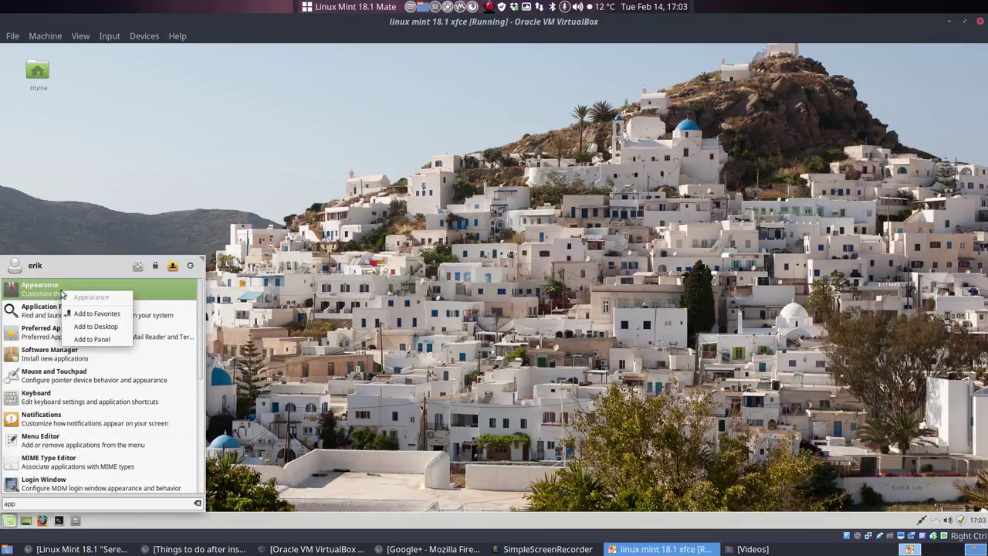
{"action": "right_click", "coordinate": [62, 292]}
{"action": "left_click", "coordinate": [95, 316]}
{"action": "left_click", "coordinate": [65, 308]}
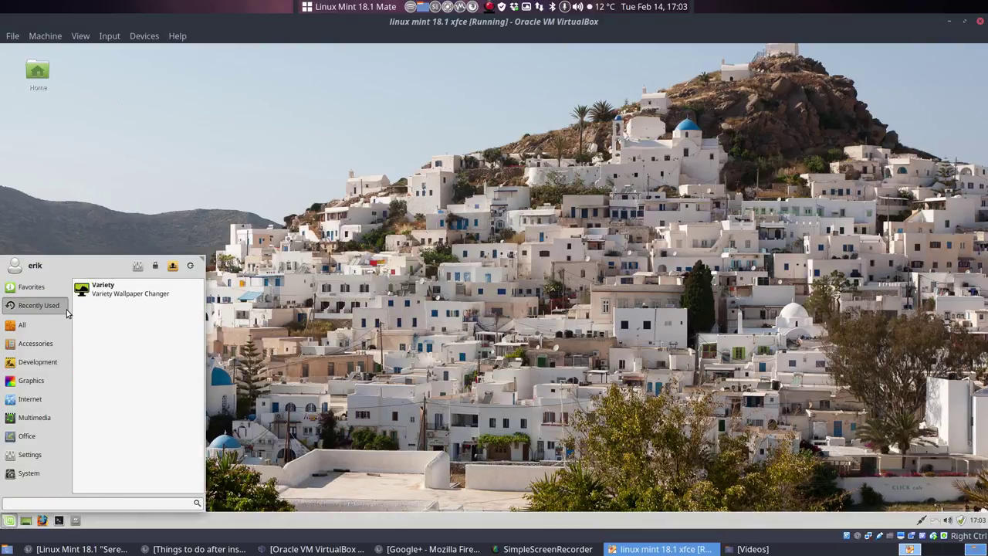
{"action": "left_click", "coordinate": [54, 291]}
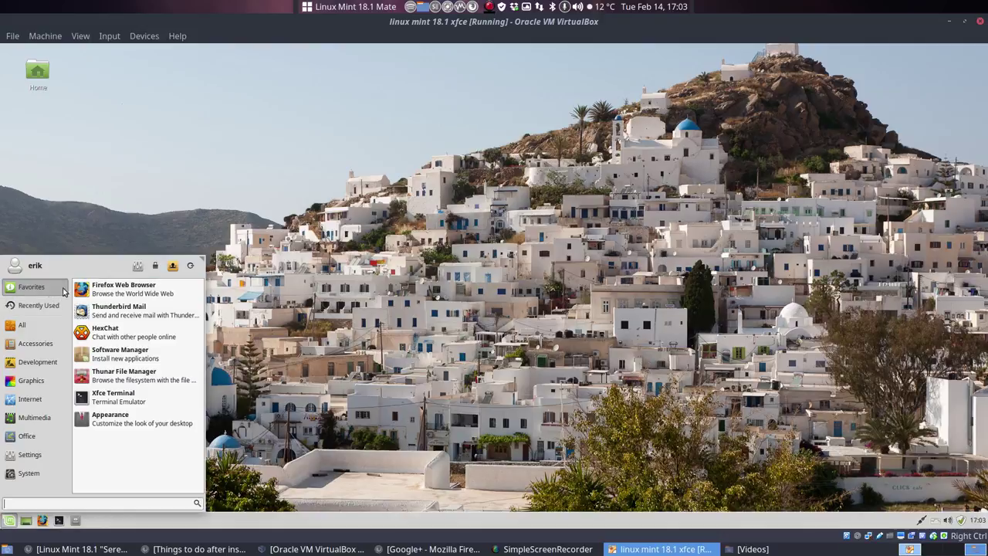
Step: Add the Appearance favourite to the panel as a launcher and start moving it left
{"action": "right_click", "coordinate": [142, 426]}
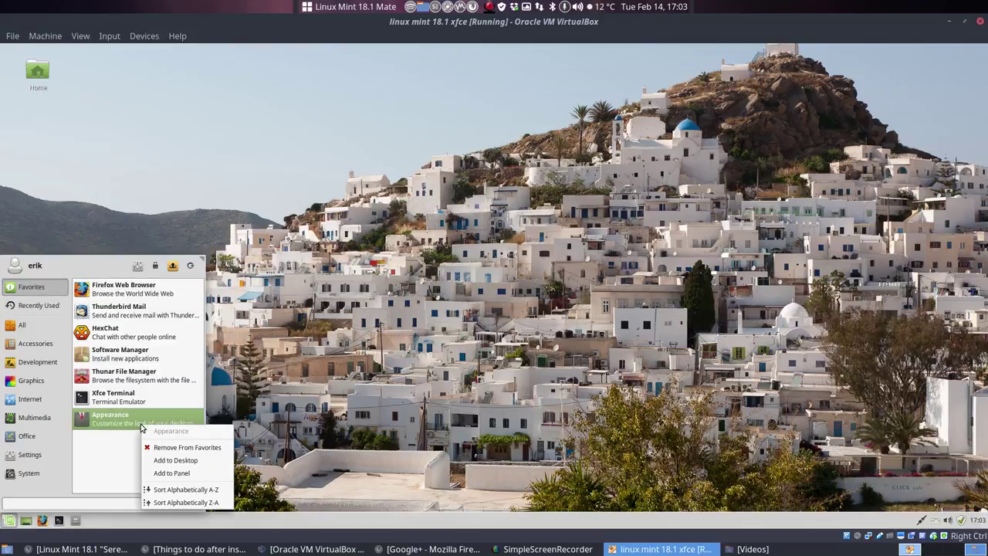
{"action": "left_click", "coordinate": [171, 472]}
{"action": "left_click", "coordinate": [977, 517]}
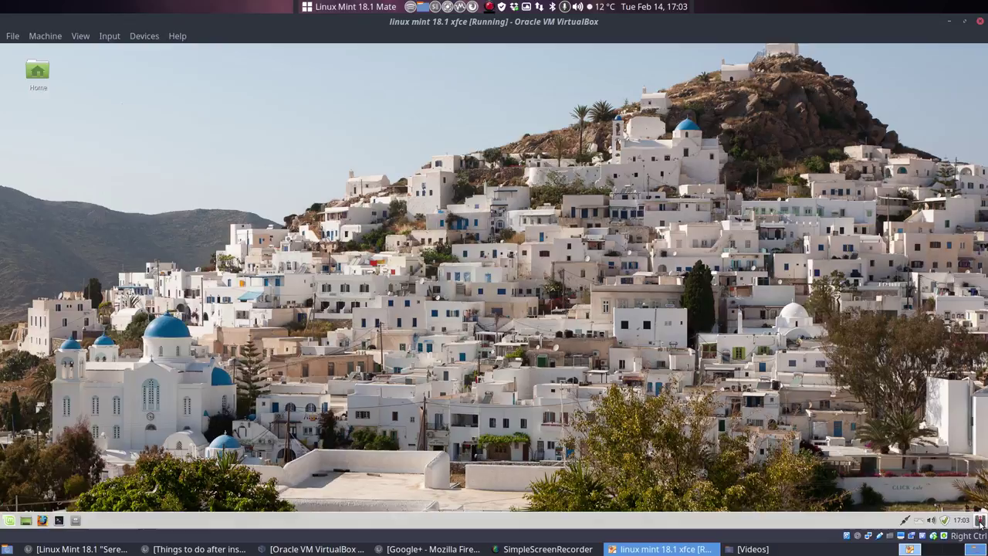
{"action": "right_click", "coordinate": [978, 517]}
{"action": "left_click", "coordinate": [944, 483]}
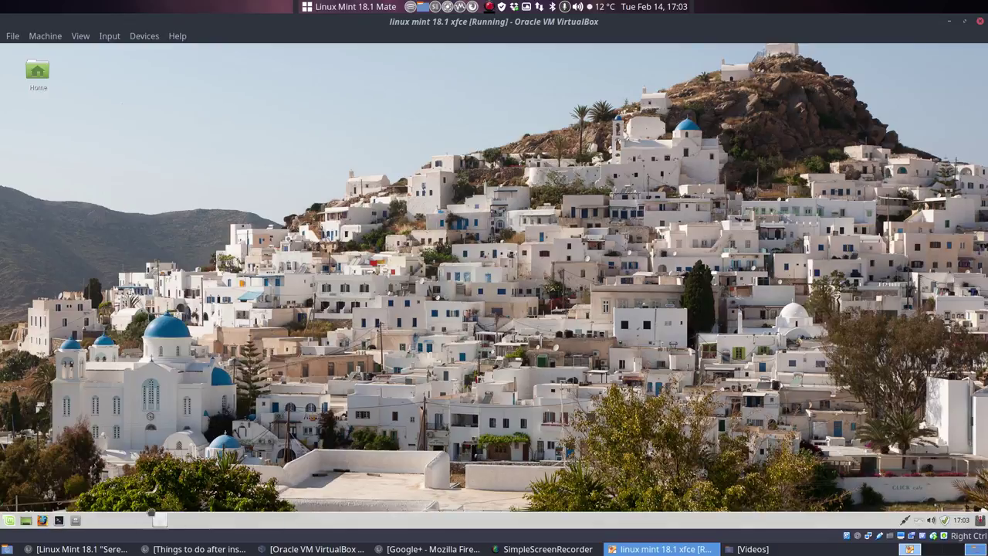
Step: Place the Appearance launcher beside the others and try the Arc-Tacao style
{"action": "left_click", "coordinate": [108, 525]}
{"action": "left_click", "coordinate": [93, 521]}
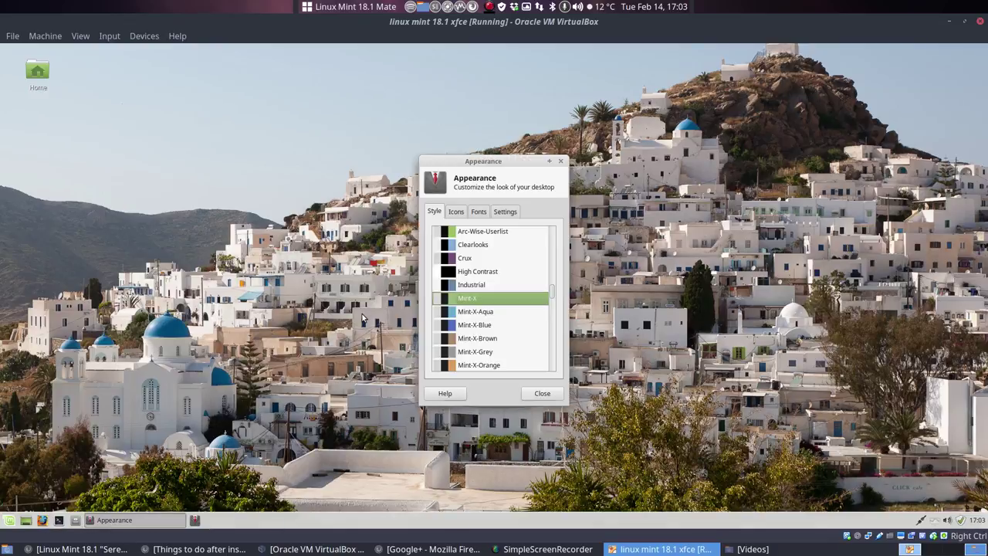
{"action": "scroll", "coordinate": [492, 296], "scroll_direction": "up", "scroll_amount": 10}
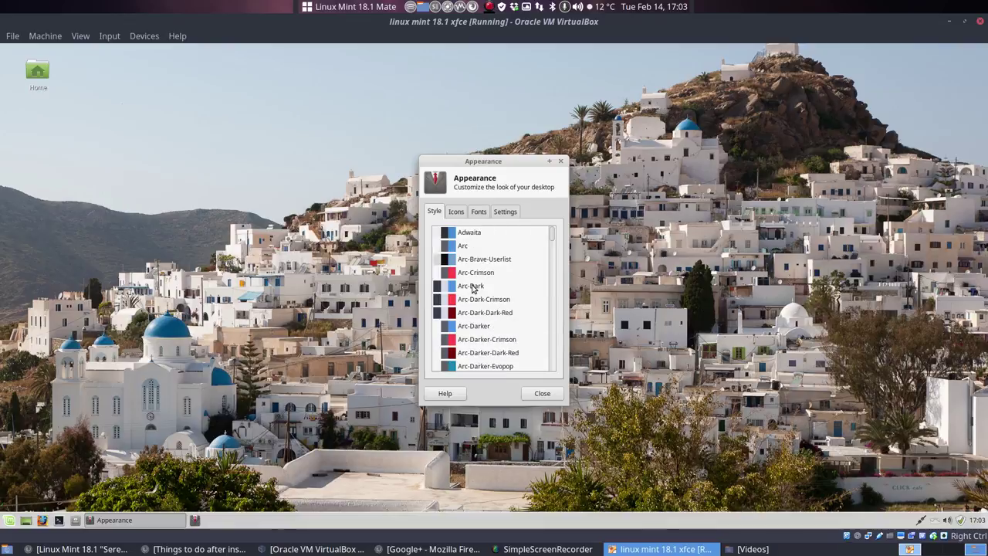
{"action": "scroll", "coordinate": [473, 288], "scroll_direction": "down", "scroll_amount": 6}
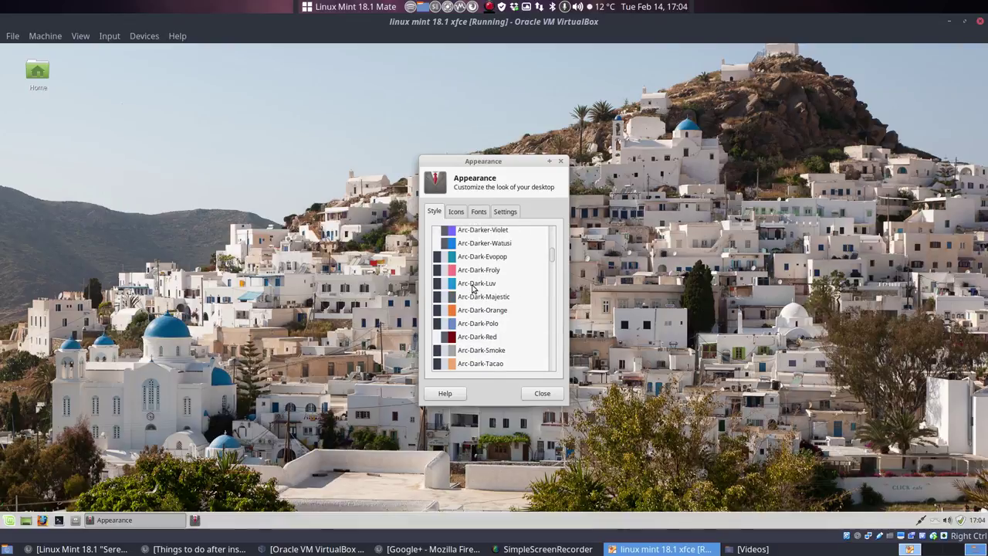
{"action": "scroll", "coordinate": [474, 289], "scroll_direction": "down", "scroll_amount": 20}
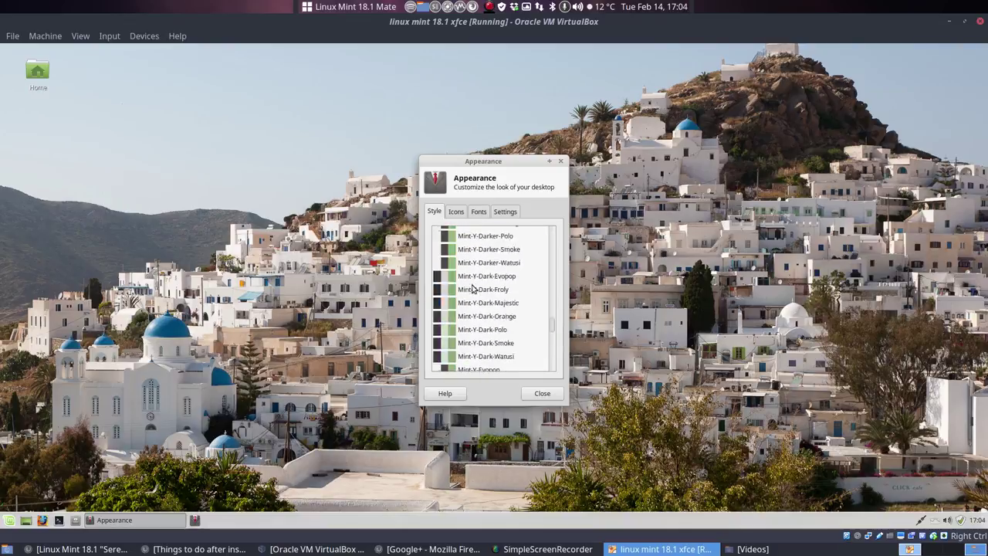
{"action": "scroll", "coordinate": [473, 289], "scroll_direction": "up", "scroll_amount": 10}
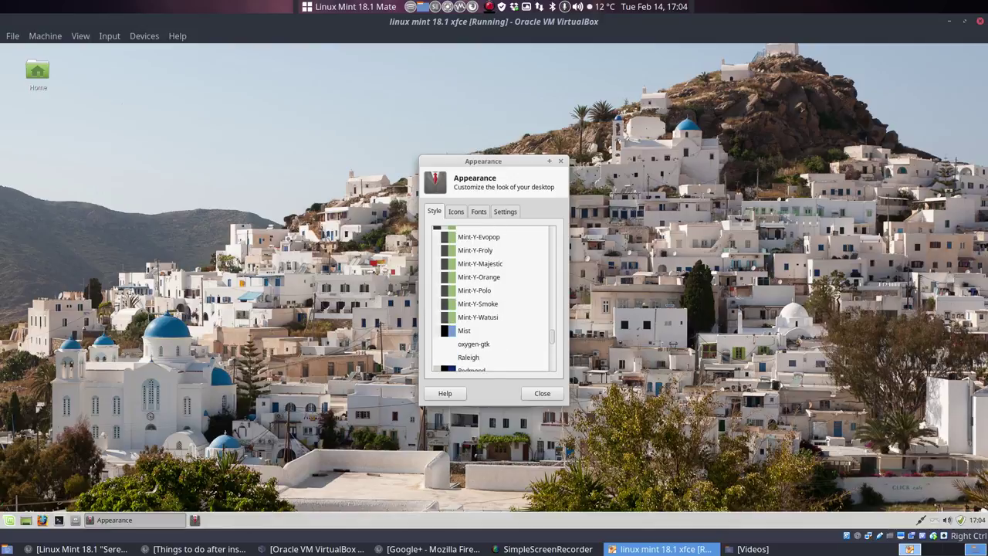
{"action": "scroll", "coordinate": [473, 289], "scroll_direction": "up", "scroll_amount": 15}
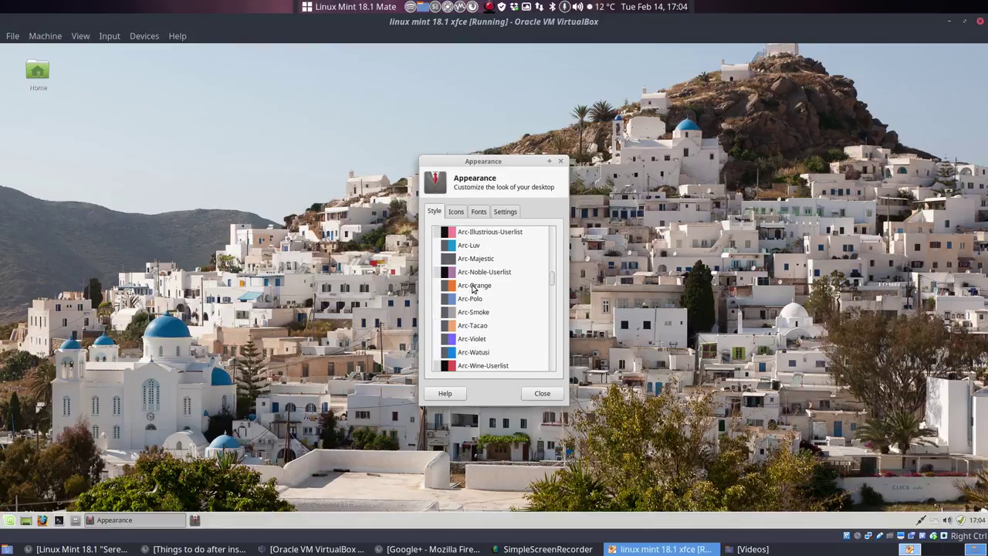
{"action": "scroll", "coordinate": [473, 289], "scroll_direction": "down", "scroll_amount": 1}
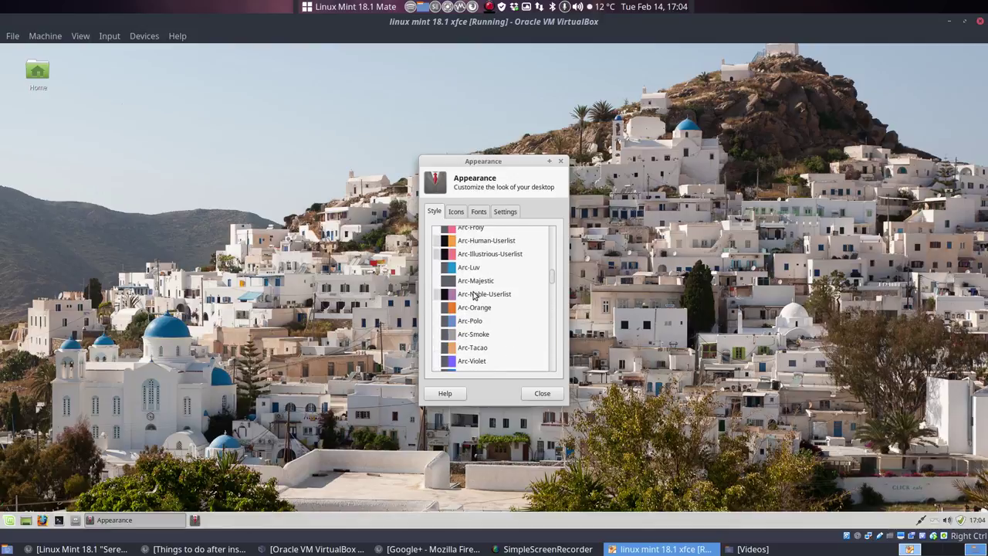
{"action": "left_click", "coordinate": [481, 356]}
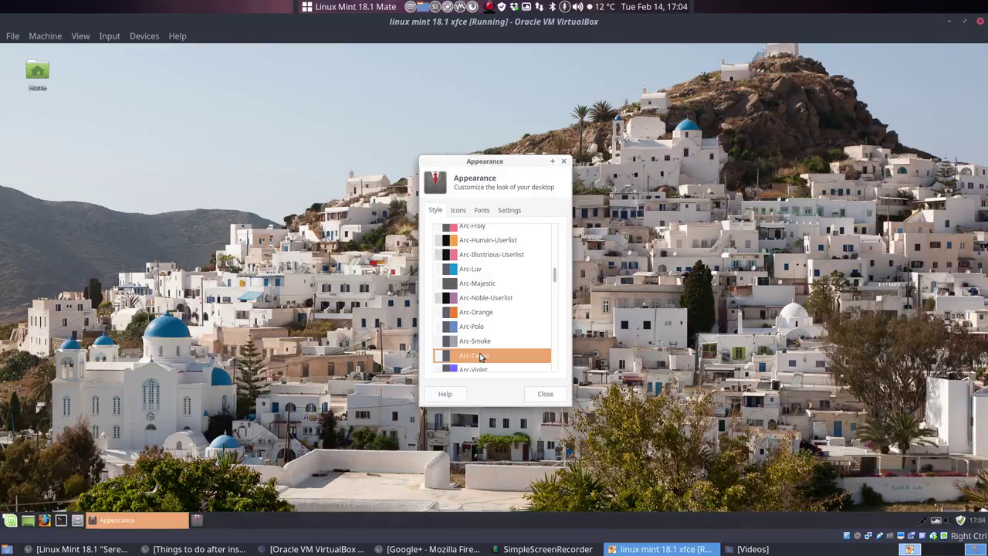
Step: Settle on the dark Arc-Dark-Tacao style instead of Arc-Tacao
{"action": "left_click", "coordinate": [8, 521]}
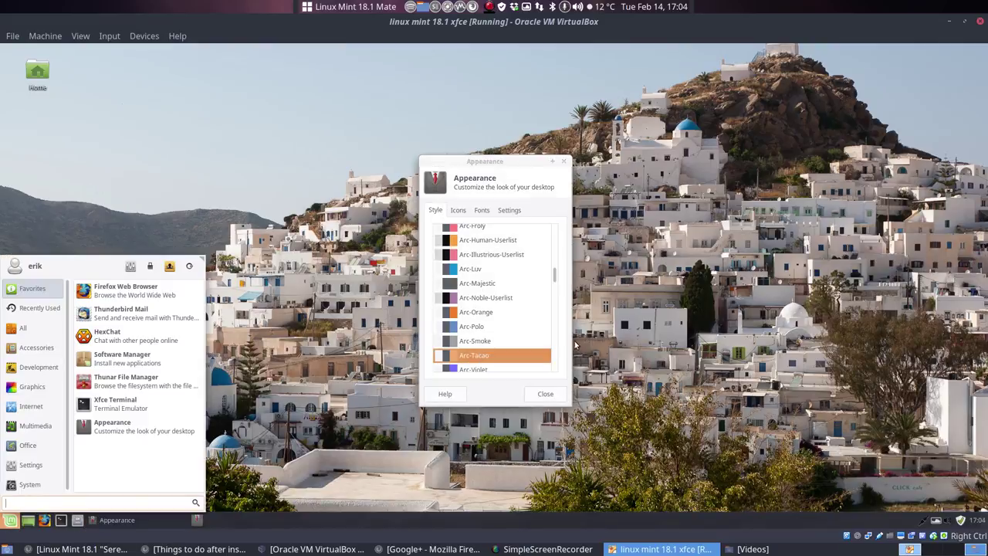
{"action": "left_click", "coordinate": [723, 363]}
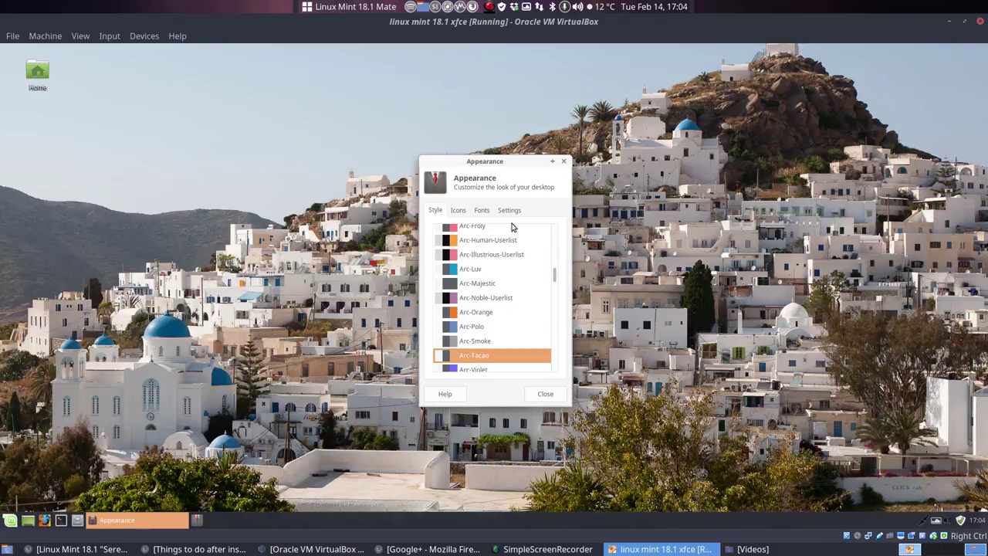
{"action": "scroll", "coordinate": [521, 316], "scroll_direction": "down", "scroll_amount": 5}
{"action": "scroll", "coordinate": [521, 317], "scroll_direction": "up", "scroll_amount": 3}
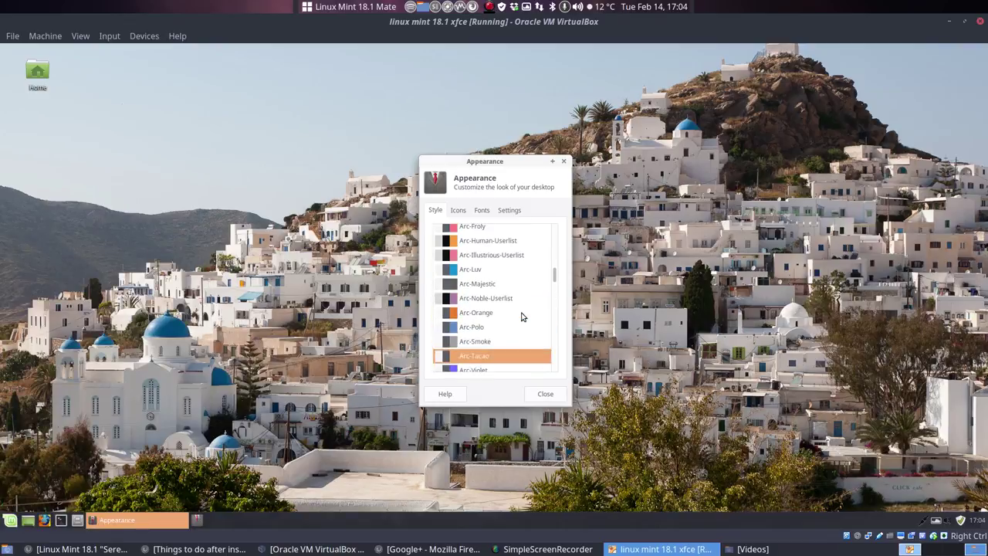
{"action": "scroll", "coordinate": [521, 316], "scroll_direction": "up", "scroll_amount": 3}
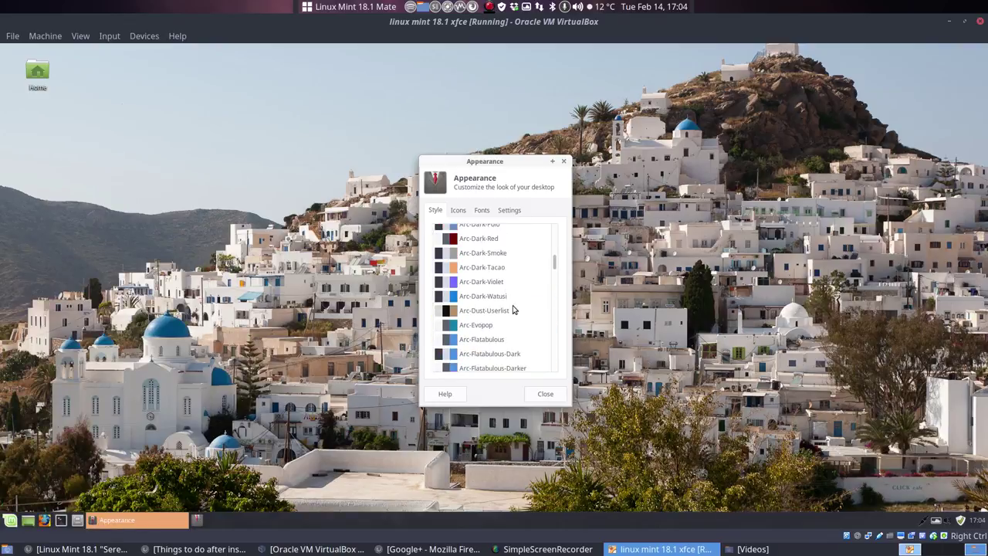
{"action": "left_click", "coordinate": [495, 269]}
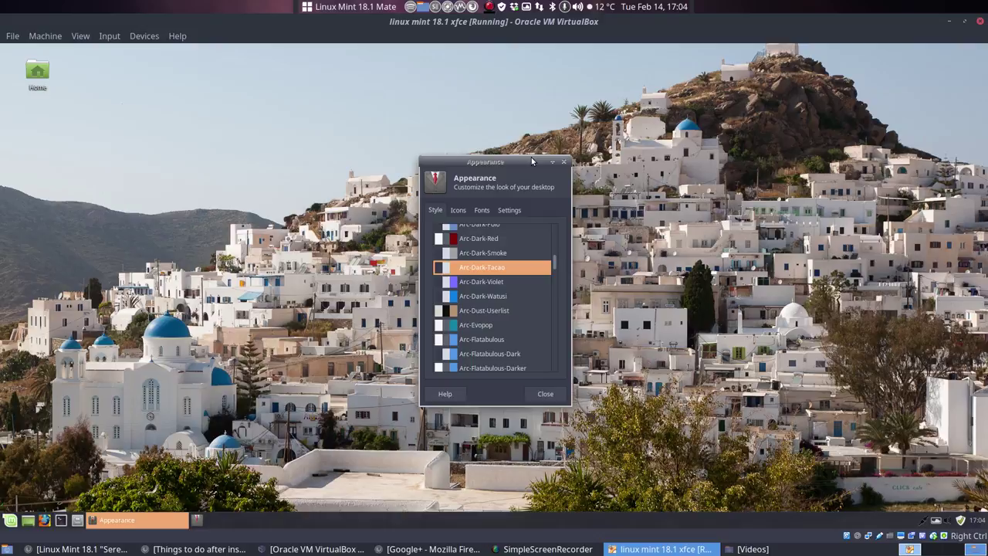
Step: Try a Sardi Ghost Flexible icon theme and place the home folder window alongside for comparison
{"action": "left_click", "coordinate": [463, 212]}
{"action": "scroll", "coordinate": [473, 323], "scroll_direction": "down", "scroll_amount": 3}
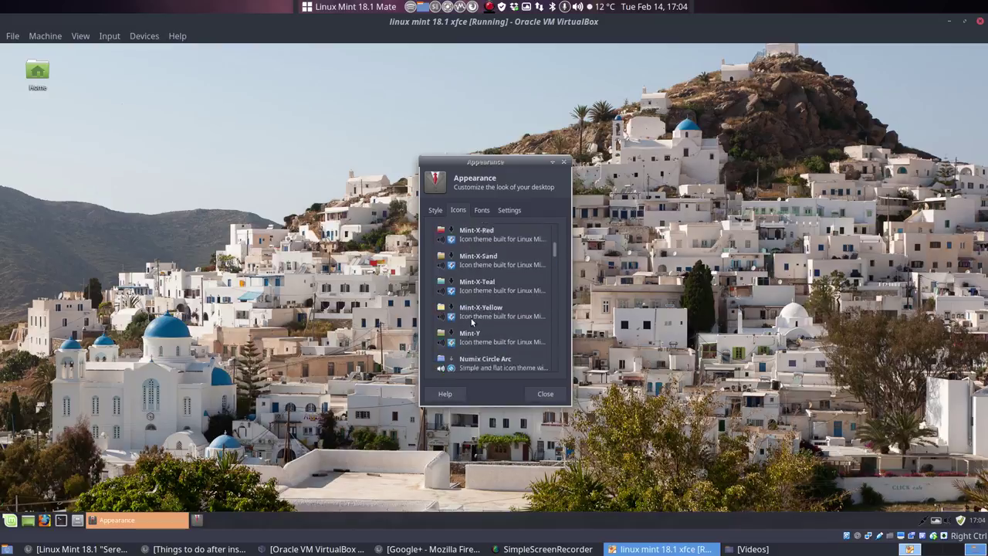
{"action": "scroll", "coordinate": [472, 323], "scroll_direction": "down", "scroll_amount": 3}
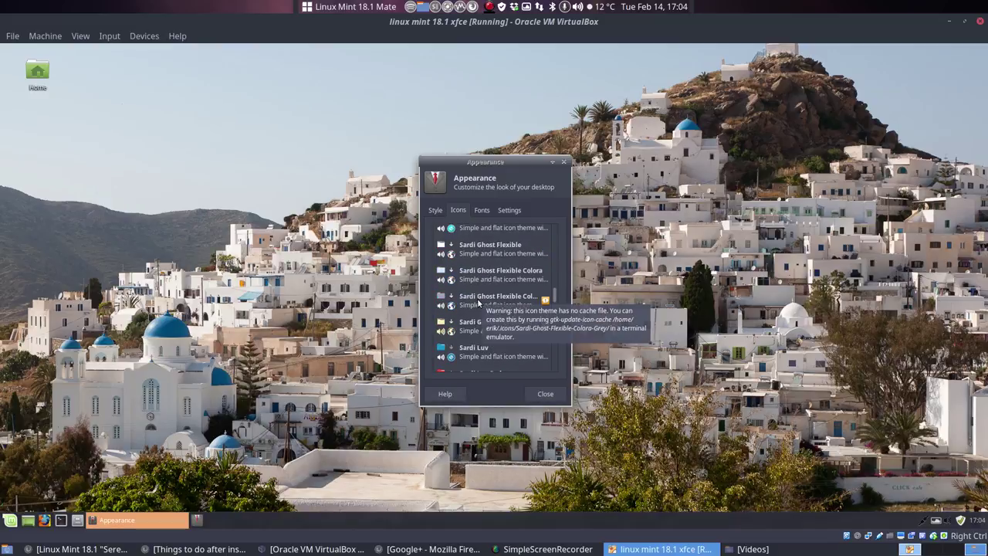
{"action": "left_click", "coordinate": [491, 307]}
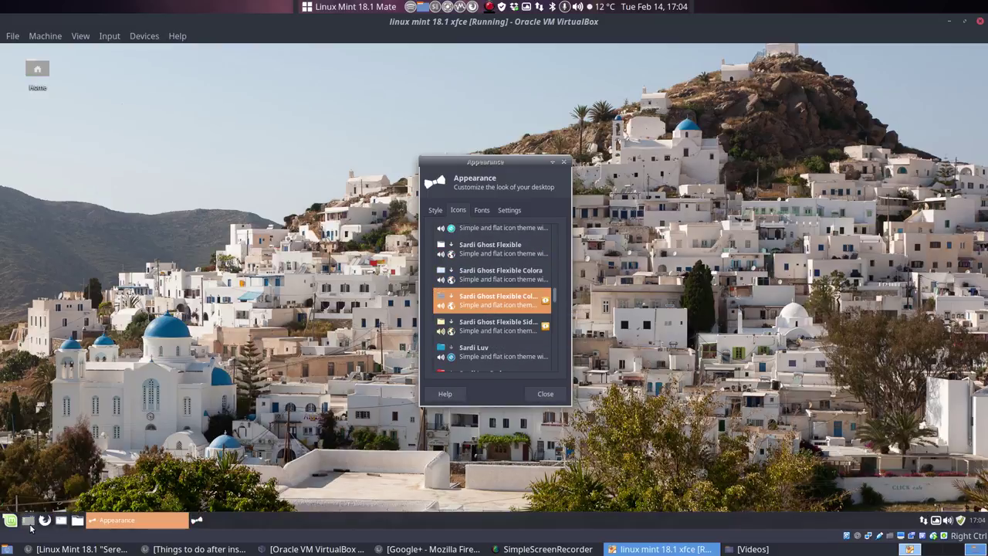
{"action": "left_click", "coordinate": [77, 521]}
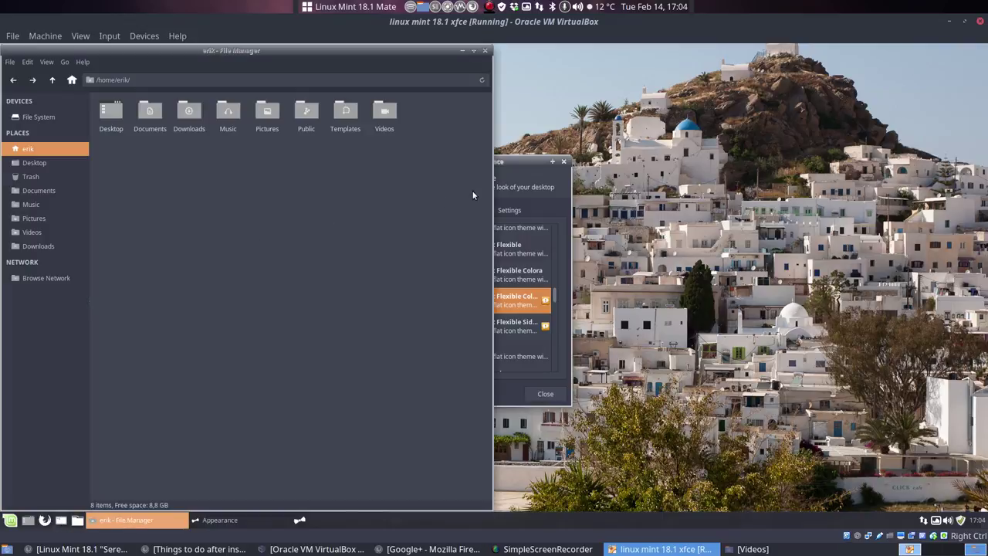
{"action": "left_click_drag", "start_coordinate": [515, 159], "coordinate": [866, 138]}
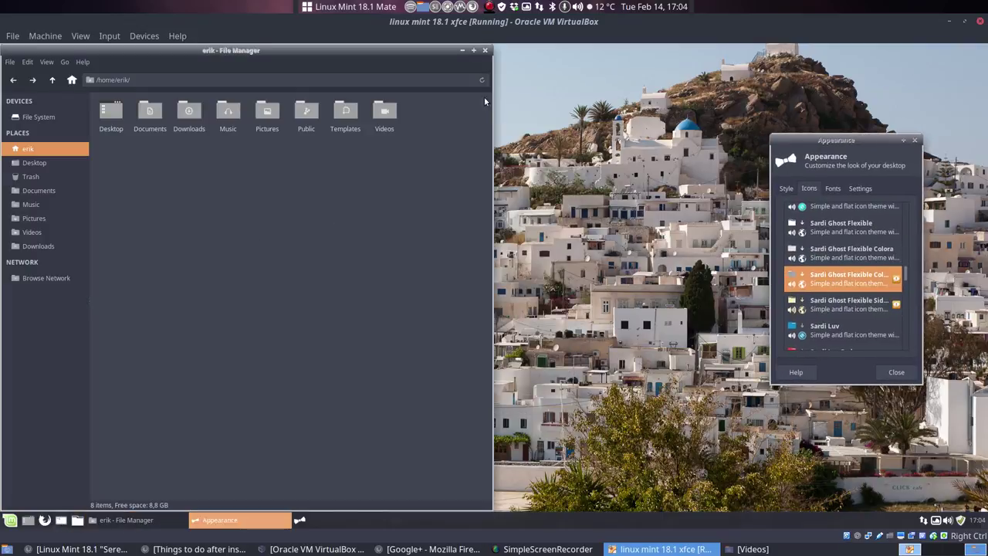
Step: Preview Sardi, Sardi Mono and Surfn icon themes, settling on Sardi Mono Colora
{"action": "left_click", "coordinate": [823, 308]}
{"action": "scroll", "coordinate": [826, 293], "scroll_direction": "down", "scroll_amount": 3}
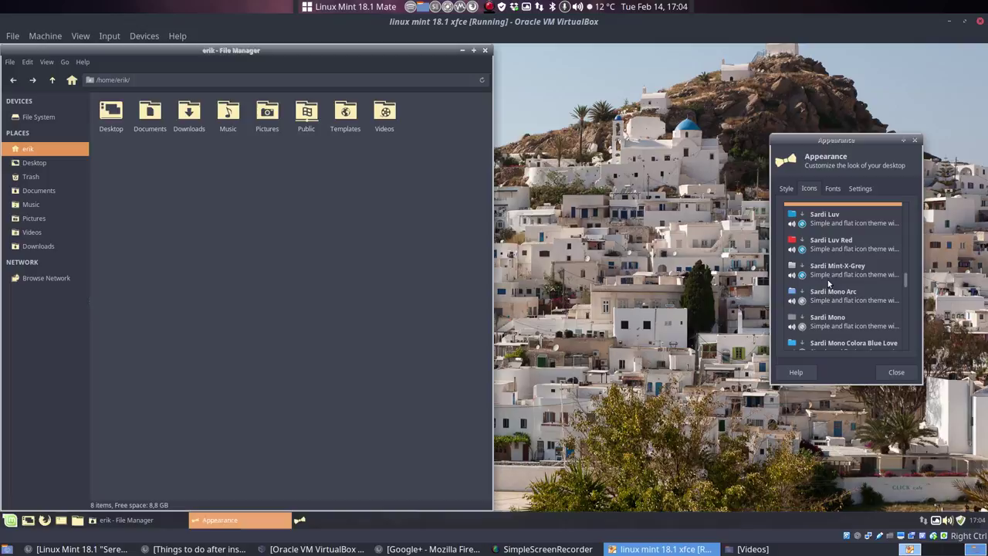
{"action": "left_click", "coordinate": [831, 244]}
{"action": "key", "text": "Down"}
{"action": "key", "text": "Down"}
{"action": "key", "text": "Down"}
{"action": "key", "text": "Down"}
{"action": "key", "text": "Down"}
{"action": "key", "text": "Down"}
{"action": "key", "text": "Down"}
{"action": "key", "text": "Down"}
{"action": "key", "text": "Down"}
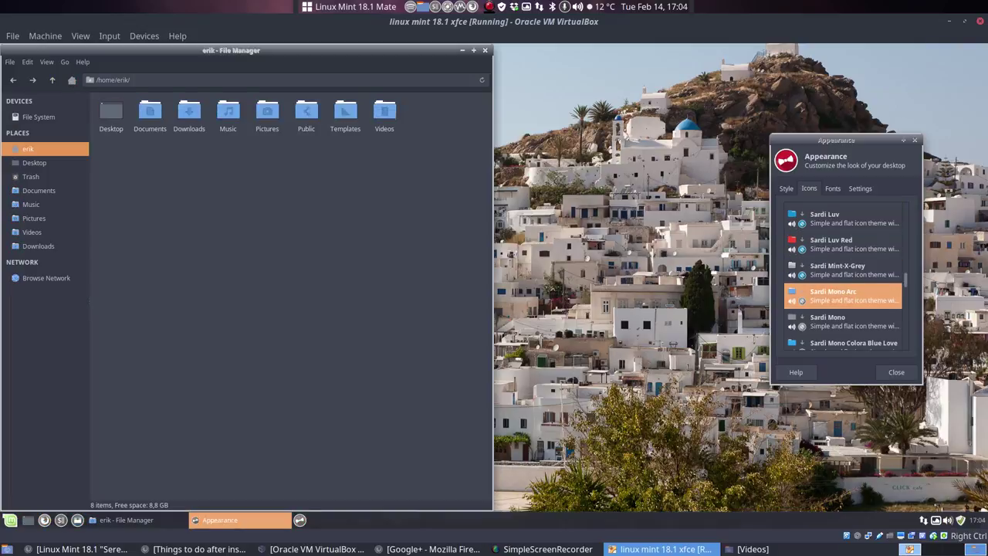
{"action": "key", "text": "Down"}
{"action": "key", "text": "Down"}
{"action": "key", "text": "Down"}
{"action": "key", "text": "Down"}
{"action": "key", "text": "Down"}
{"action": "key", "text": "Down"}
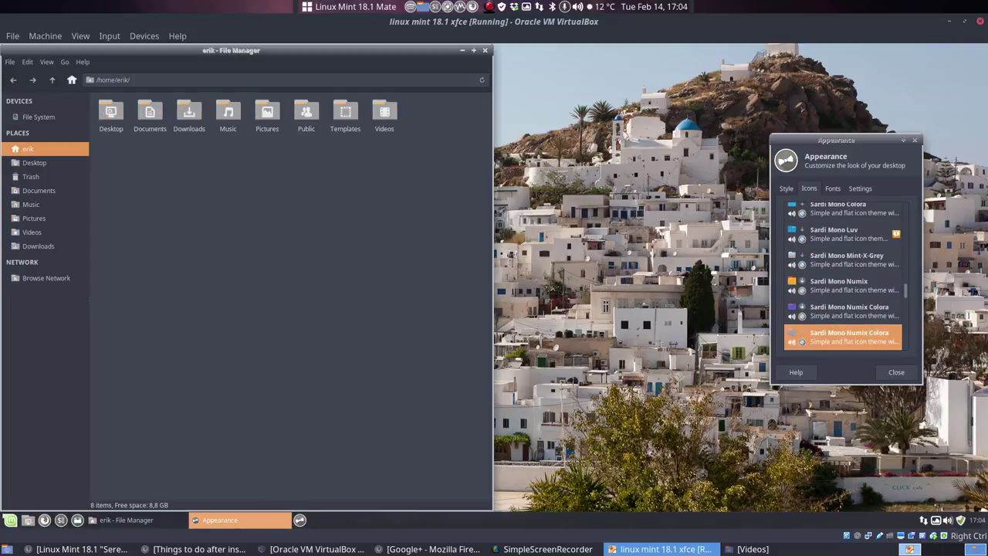
{"action": "key", "text": "Down"}
{"action": "key", "text": "Down"}
{"action": "key", "text": "Down"}
{"action": "key", "text": "Down"}
{"action": "key", "text": "Down"}
{"action": "key", "text": "Down"}
{"action": "key", "text": "Down"}
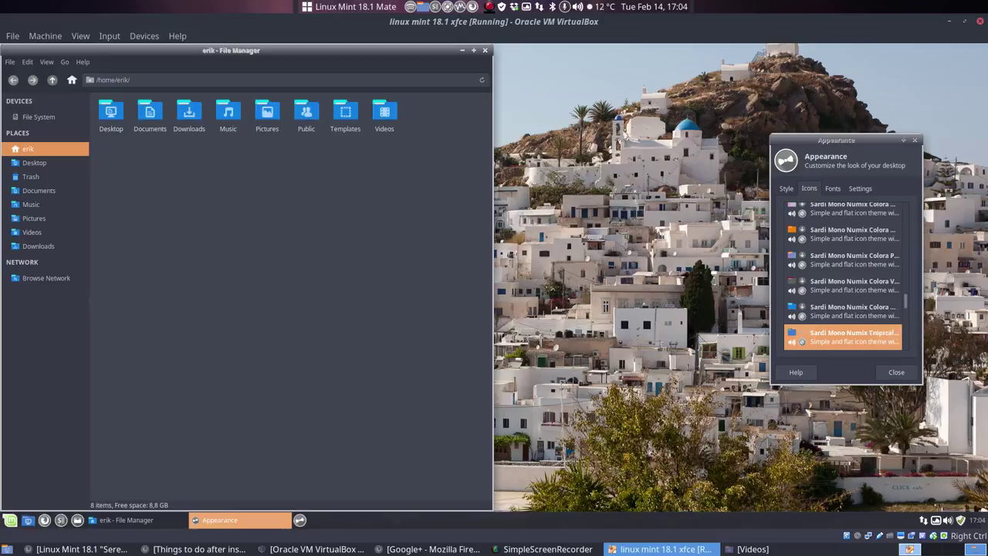
{"action": "key", "text": "Down"}
{"action": "key", "text": "Down"}
{"action": "key", "text": "Down"}
{"action": "key", "text": "Down"}
{"action": "key", "text": "Down"}
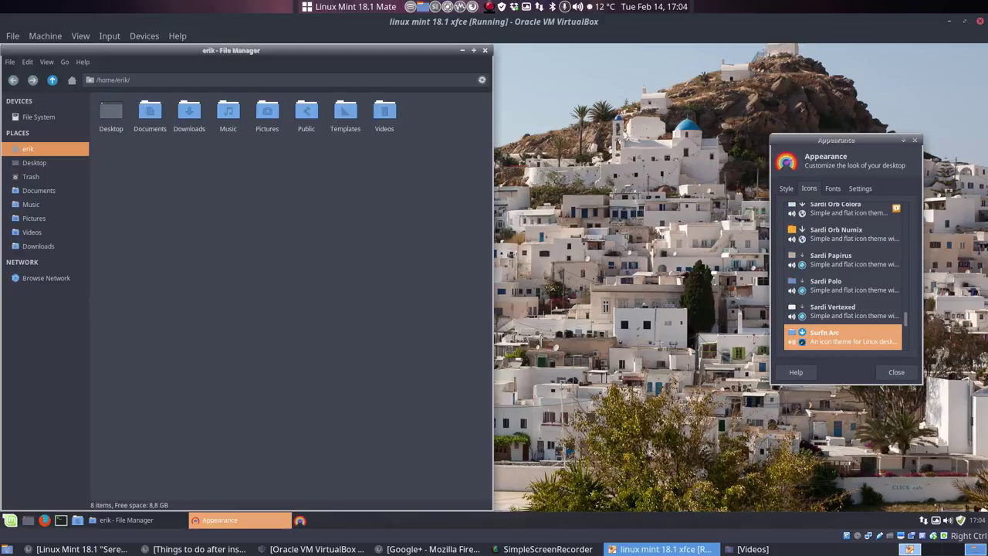
{"action": "key", "text": "Down"}
{"action": "key", "text": "Down"}
{"action": "key", "text": "Down"}
{"action": "key", "text": "Down"}
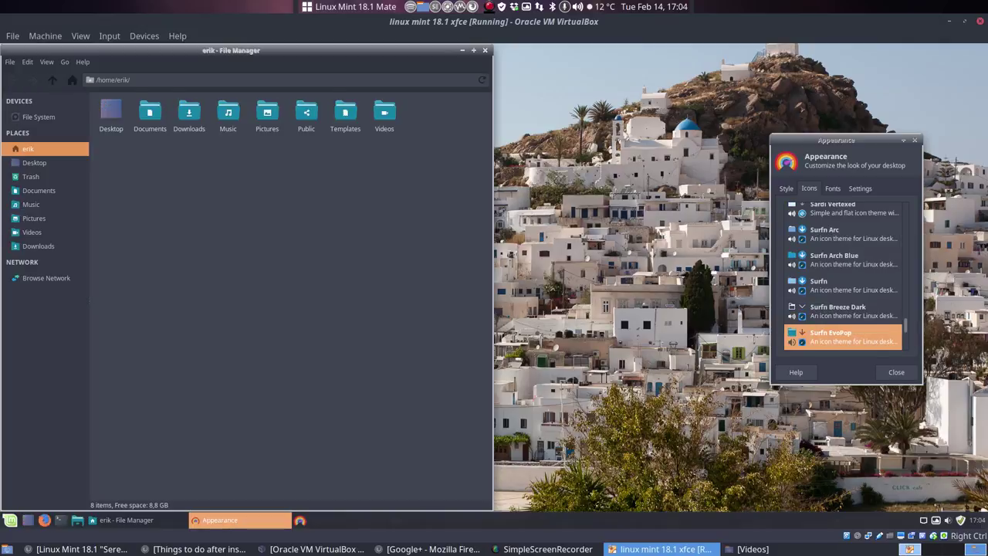
{"action": "key", "text": "Up"}
{"action": "key", "text": "Up"}
{"action": "key", "text": "Up"}
{"action": "key", "text": "Up"}
{"action": "key", "text": "Up"}
{"action": "key", "text": "Up"}
{"action": "key", "text": "Up"}
{"action": "key", "text": "Up"}
{"action": "key", "text": "Up"}
{"action": "key", "text": "Up"}
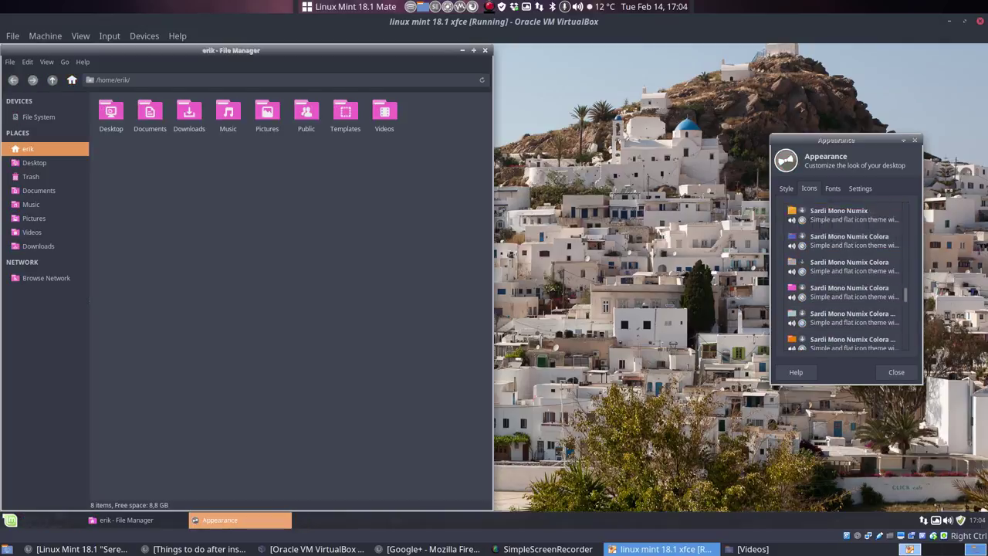
{"action": "key", "text": "Up"}
{"action": "key", "text": "Up"}
{"action": "key", "text": "Up"}
{"action": "key", "text": "Up"}
{"action": "key", "text": "Up"}
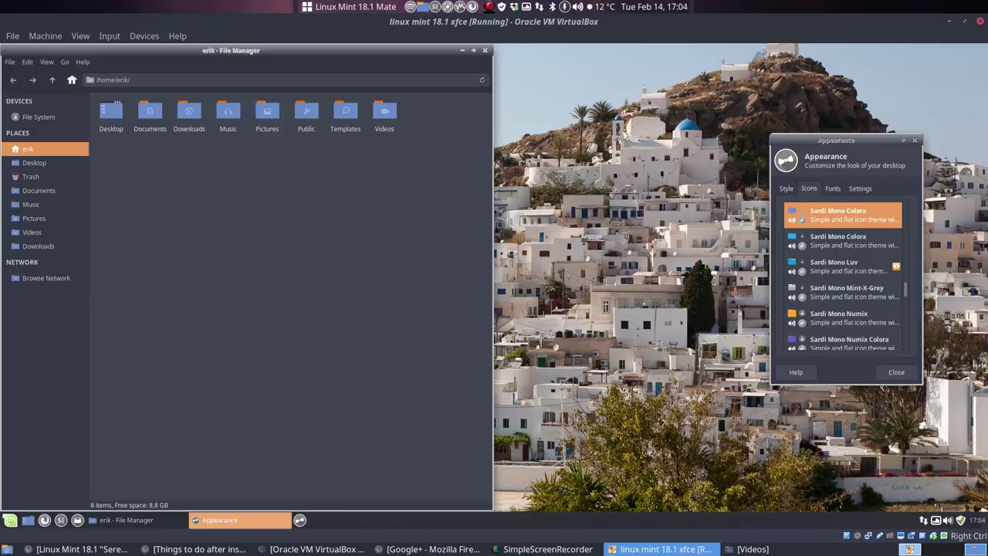
Step: Close Appearance and Thunar, then search the Whisker Menu for 'windo'
{"action": "left_click", "coordinate": [891, 373]}
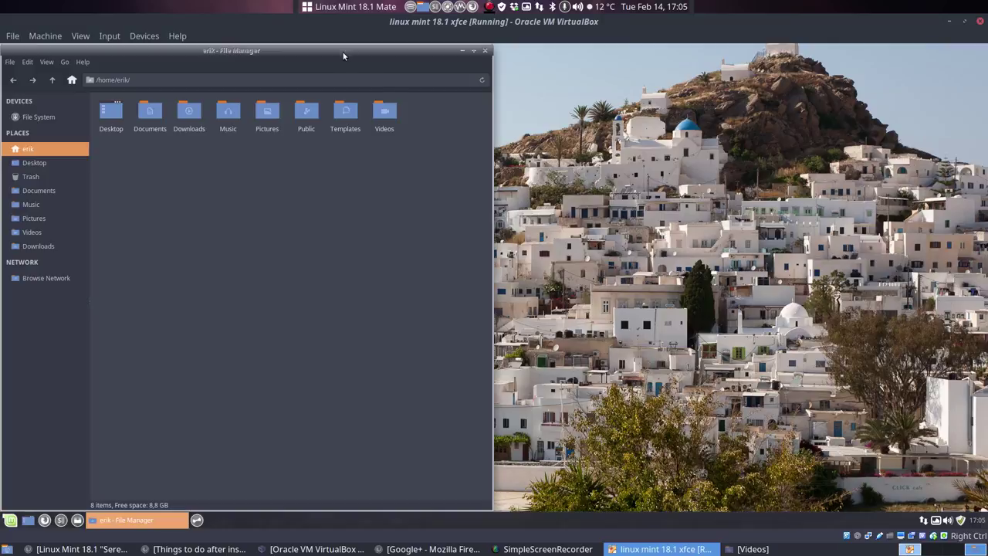
{"action": "left_click_drag", "start_coordinate": [343, 52], "coordinate": [621, 52]}
{"action": "left_click", "coordinate": [764, 52]}
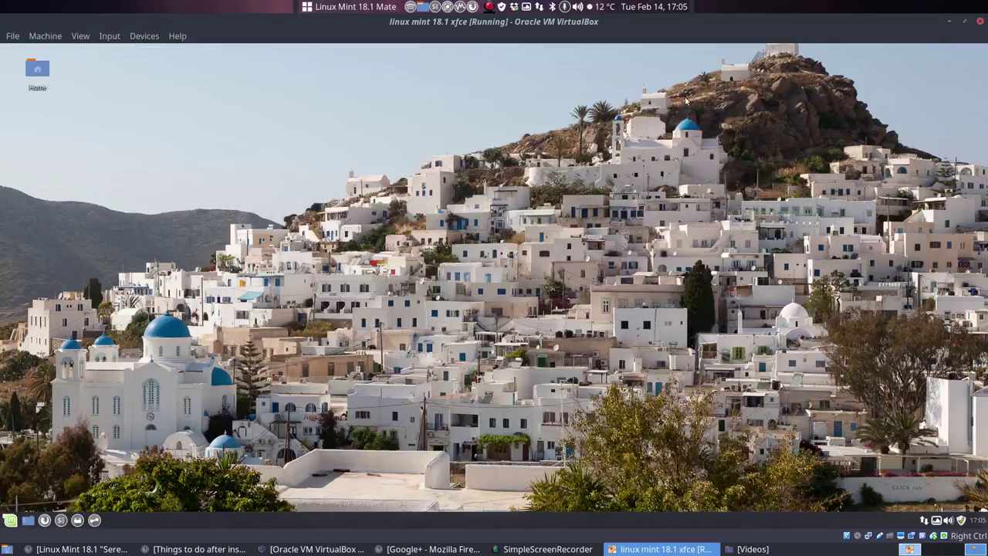
{"action": "left_click", "coordinate": [6, 521]}
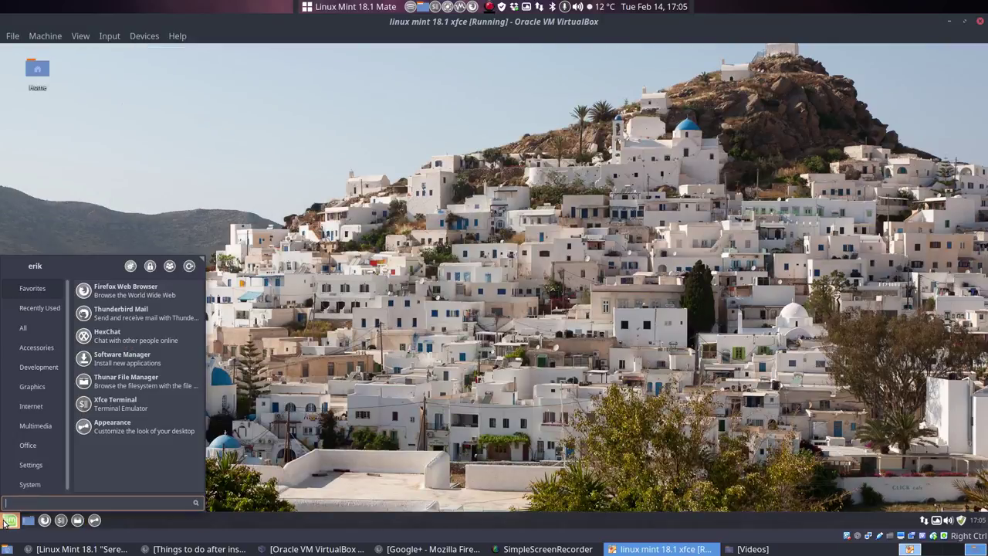
{"action": "type", "text": "windo"}
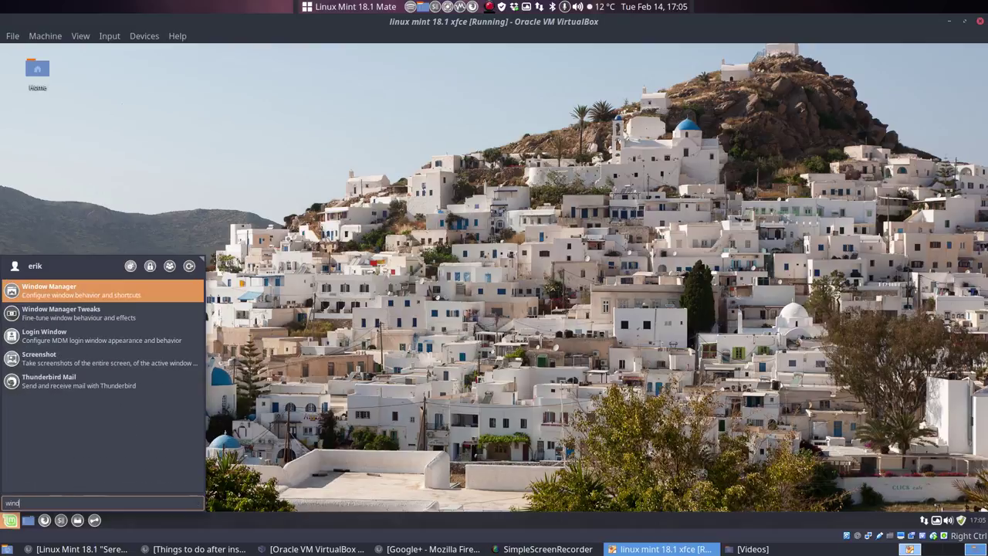
{"action": "right_click", "coordinate": [67, 288]}
{"action": "left_click", "coordinate": [113, 319]}
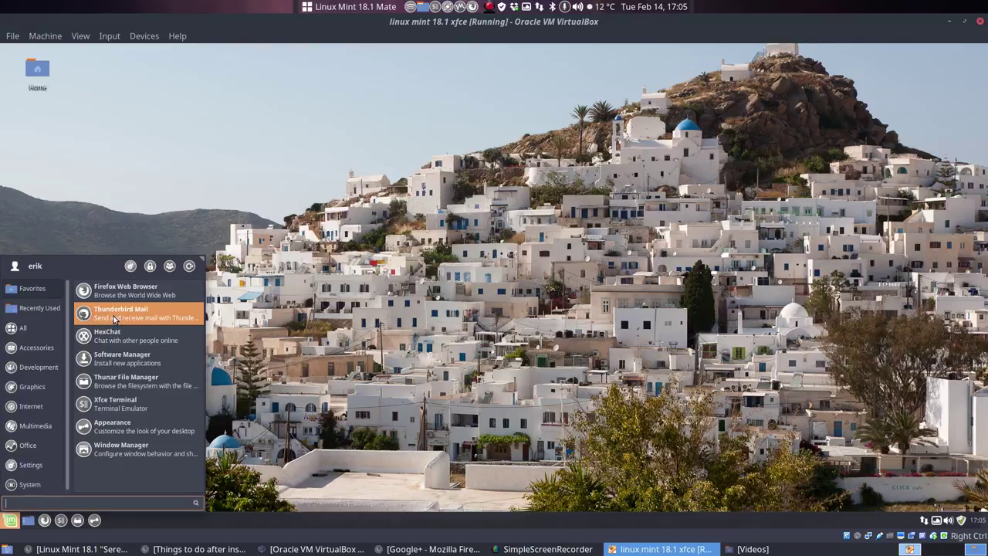
{"action": "left_click", "coordinate": [124, 443]}
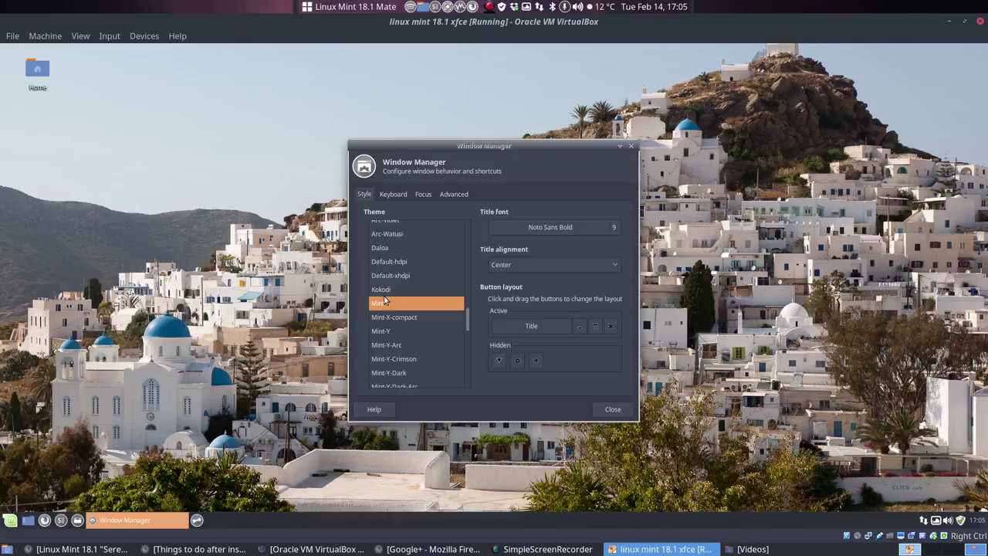
{"action": "scroll", "coordinate": [394, 296], "scroll_direction": "up", "scroll_amount": 5}
{"action": "scroll", "coordinate": [394, 296], "scroll_direction": "up", "scroll_amount": 1}
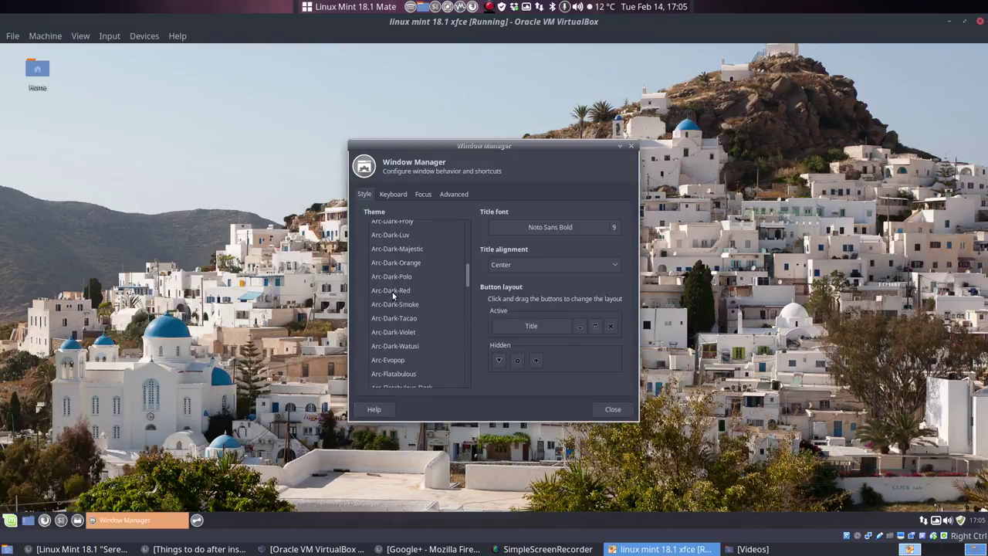
{"action": "left_click", "coordinate": [413, 324]}
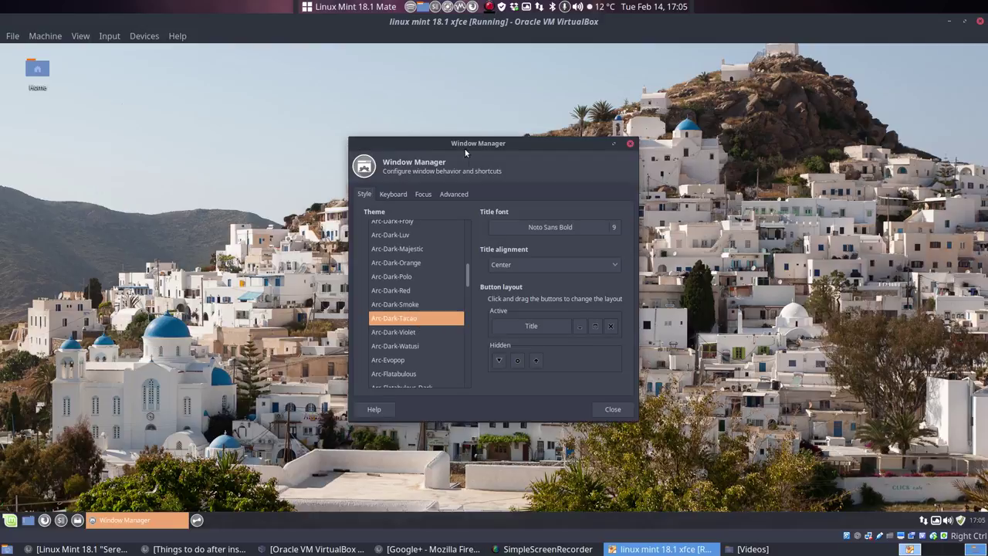
{"action": "left_click", "coordinate": [602, 228]}
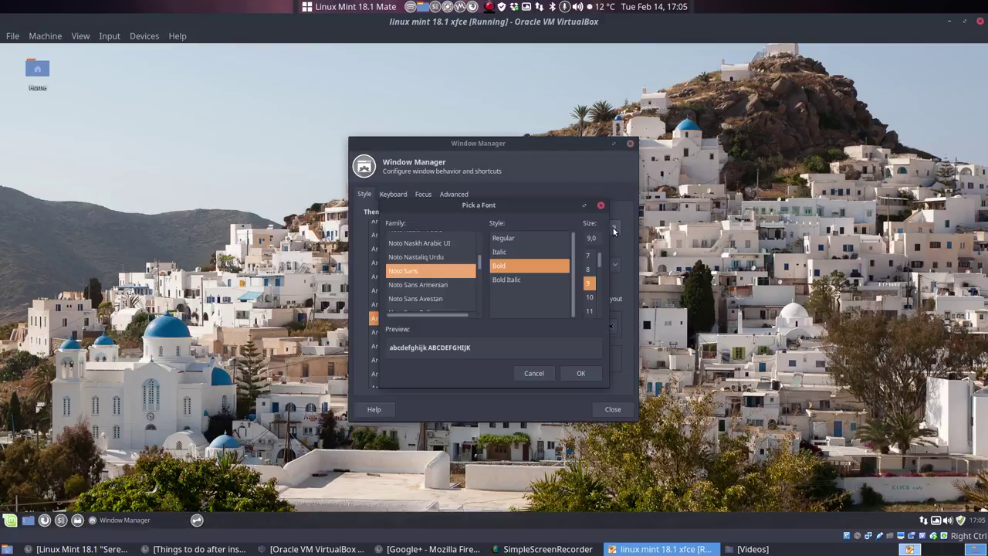
{"action": "left_click", "coordinate": [590, 311]}
{"action": "left_click", "coordinate": [529, 280]}
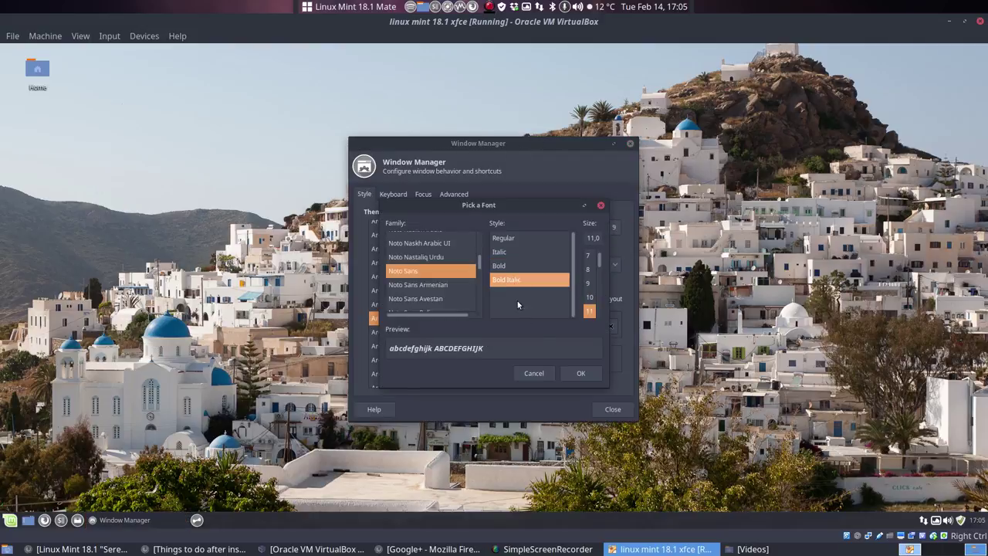
{"action": "scroll", "coordinate": [590, 309], "scroll_direction": "down", "scroll_amount": 1}
{"action": "left_click", "coordinate": [590, 298]}
{"action": "key", "text": "Return"}
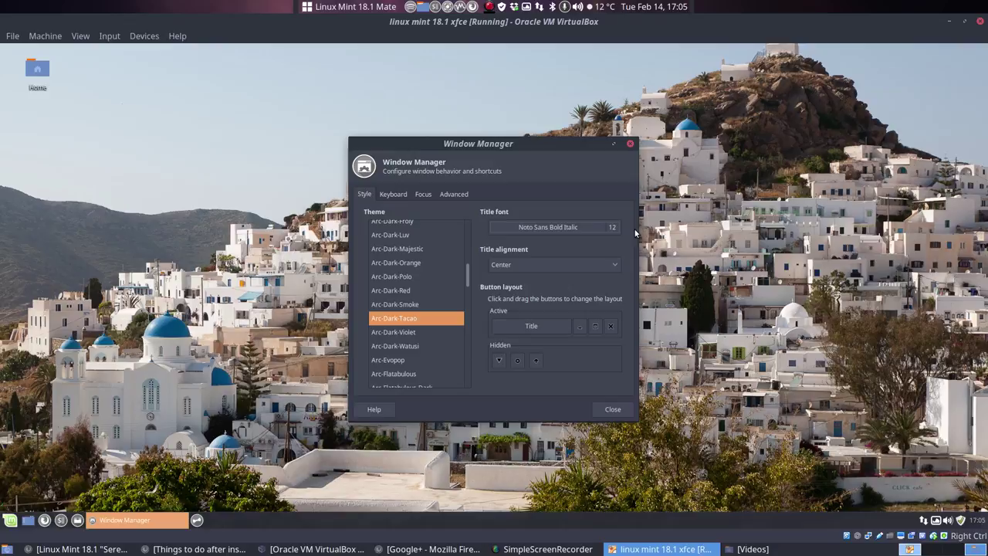
{"action": "left_click", "coordinate": [613, 227]}
{"action": "left_click", "coordinate": [589, 286]}
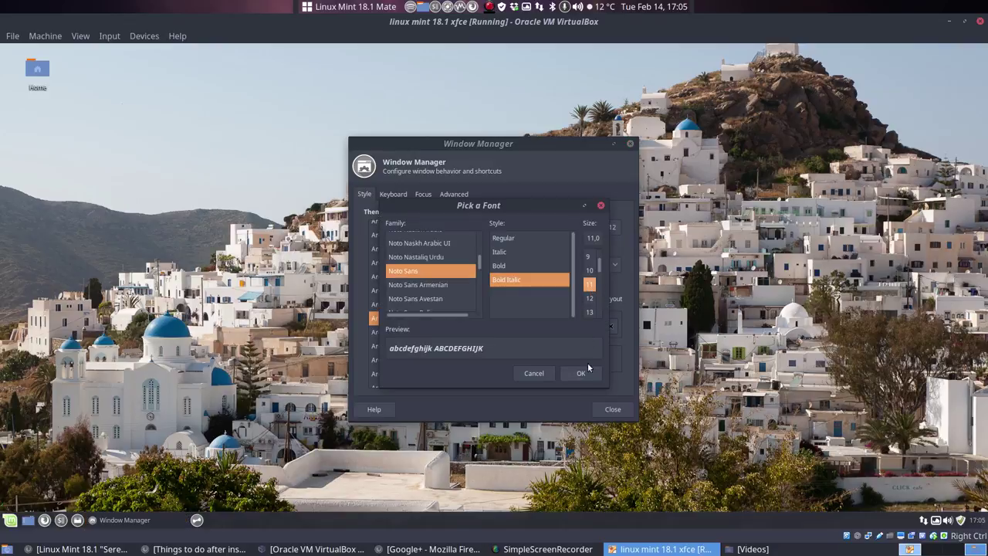
{"action": "left_click", "coordinate": [586, 375]}
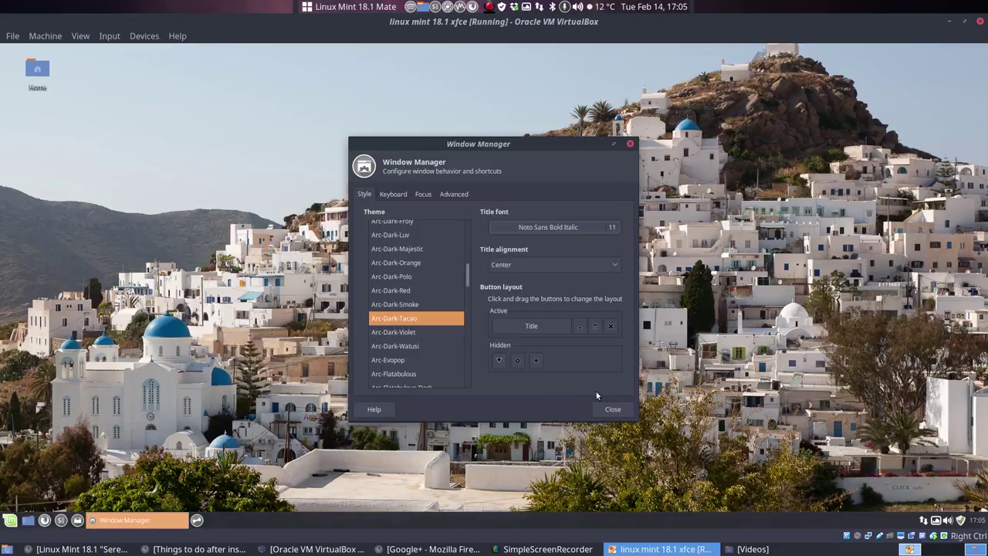
{"action": "left_click", "coordinate": [393, 195]}
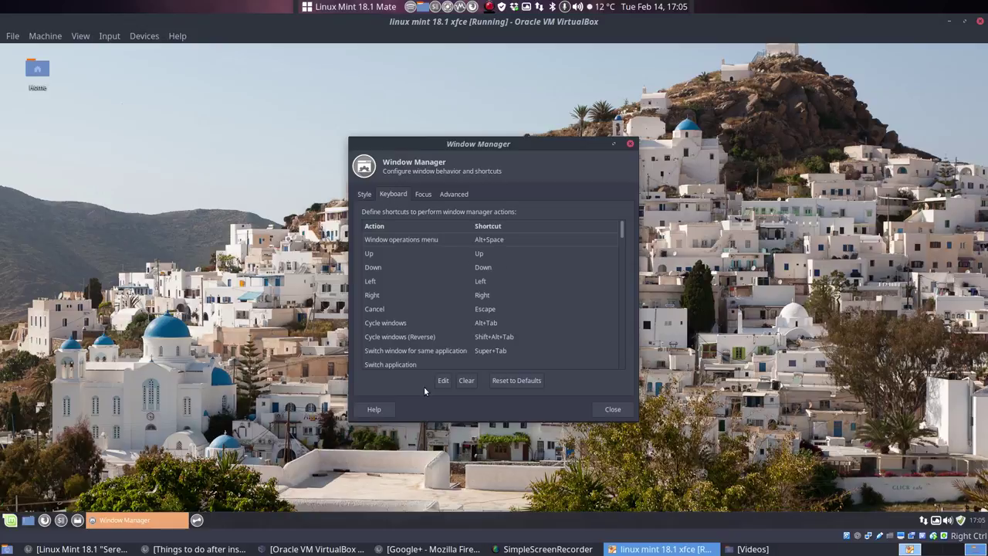
{"action": "left_click", "coordinate": [620, 408]}
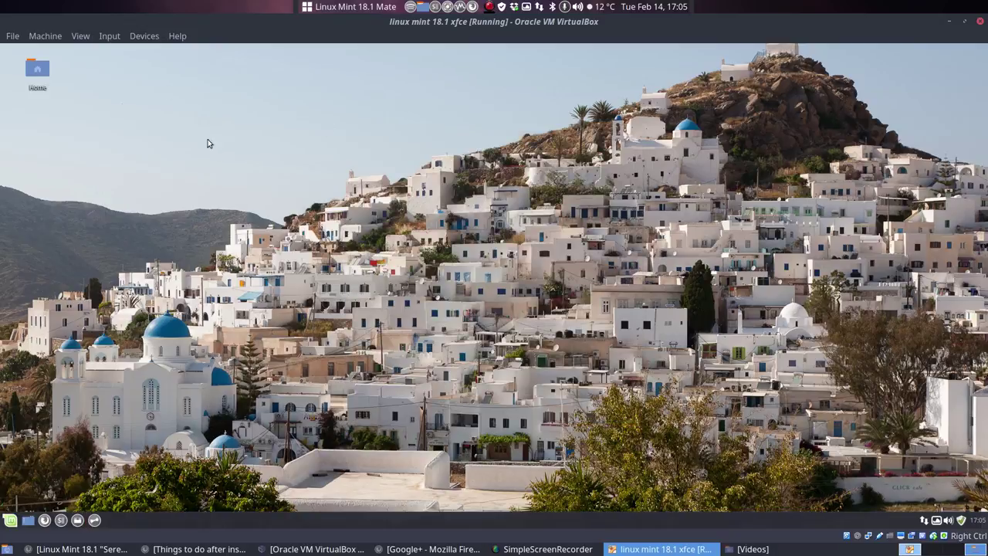
Step: Set the cursor theme to Breeze Snow in Settings Manager's Mouse and Touchpad, then close it
{"action": "left_click", "coordinate": [8, 522]}
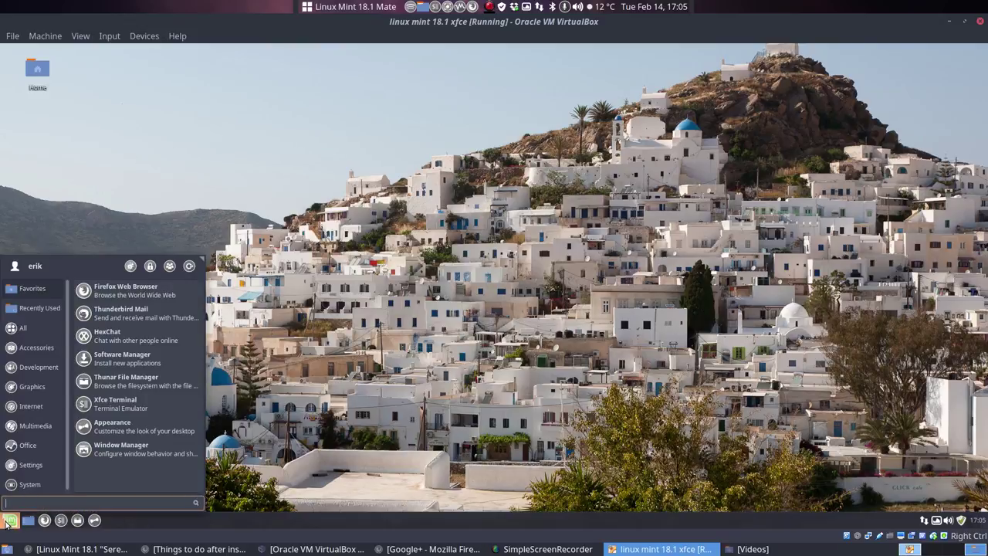
{"action": "type", "text": "sett"}
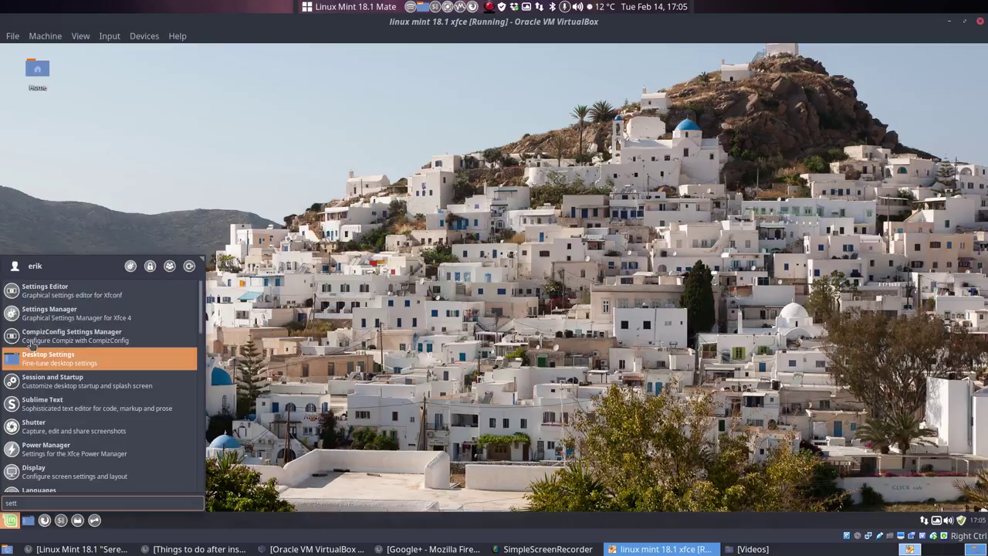
{"action": "left_click", "coordinate": [49, 313]}
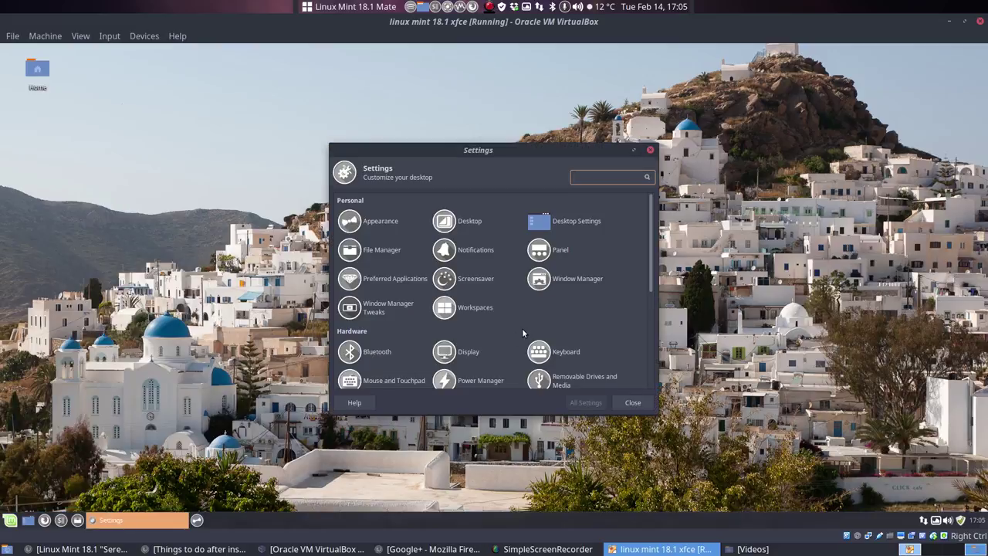
{"action": "scroll", "coordinate": [500, 328], "scroll_direction": "down", "scroll_amount": 3}
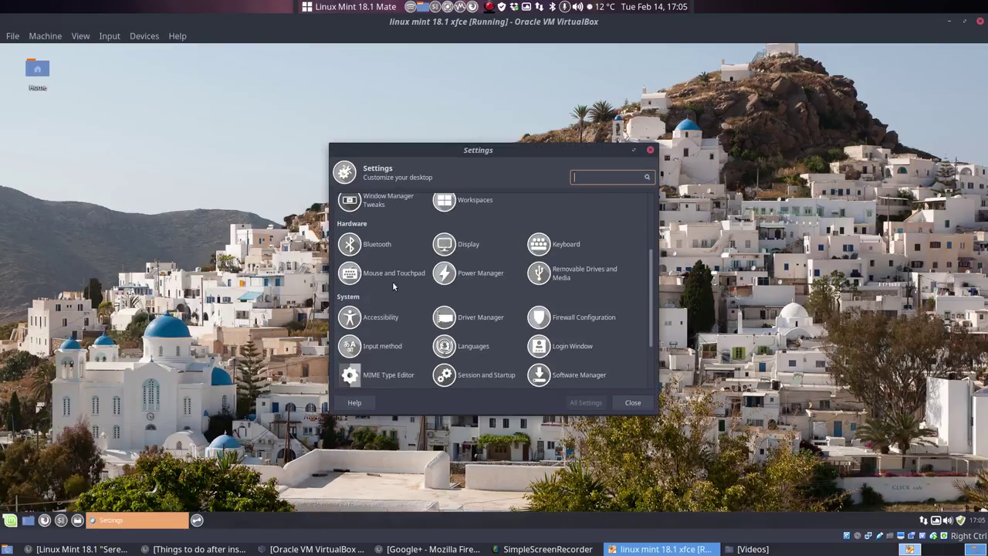
{"action": "left_click", "coordinate": [392, 276]}
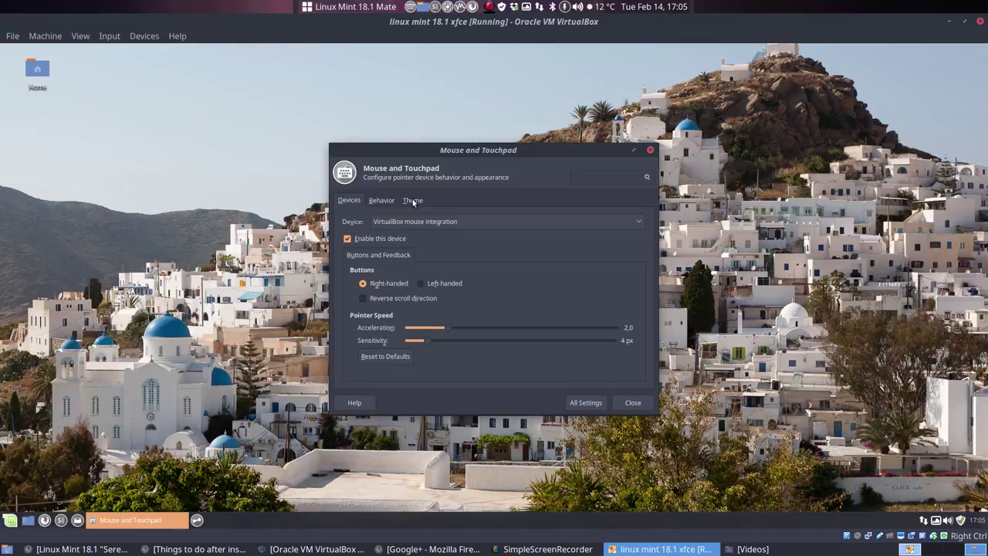
{"action": "left_click", "coordinate": [411, 200]}
{"action": "left_click", "coordinate": [381, 268]}
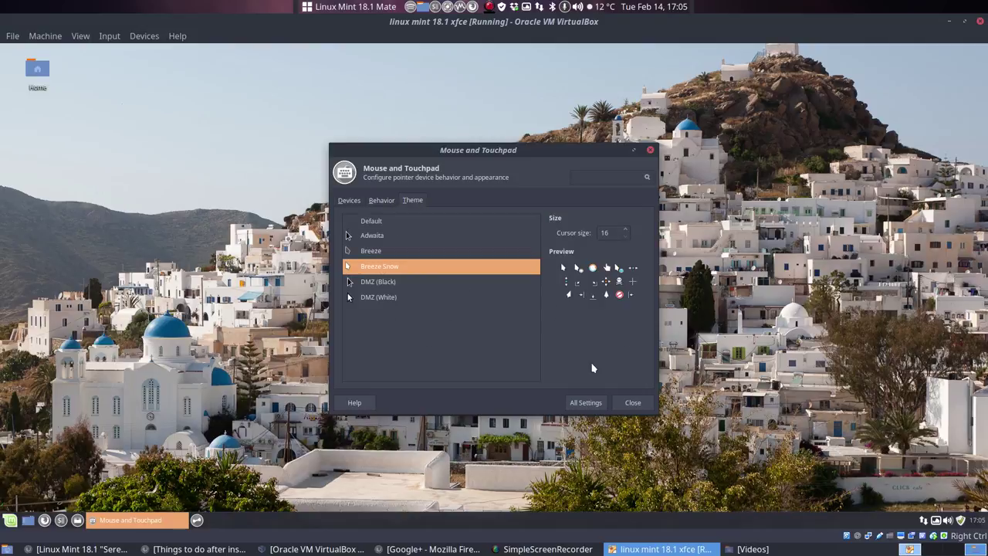
{"action": "left_click", "coordinate": [631, 400]}
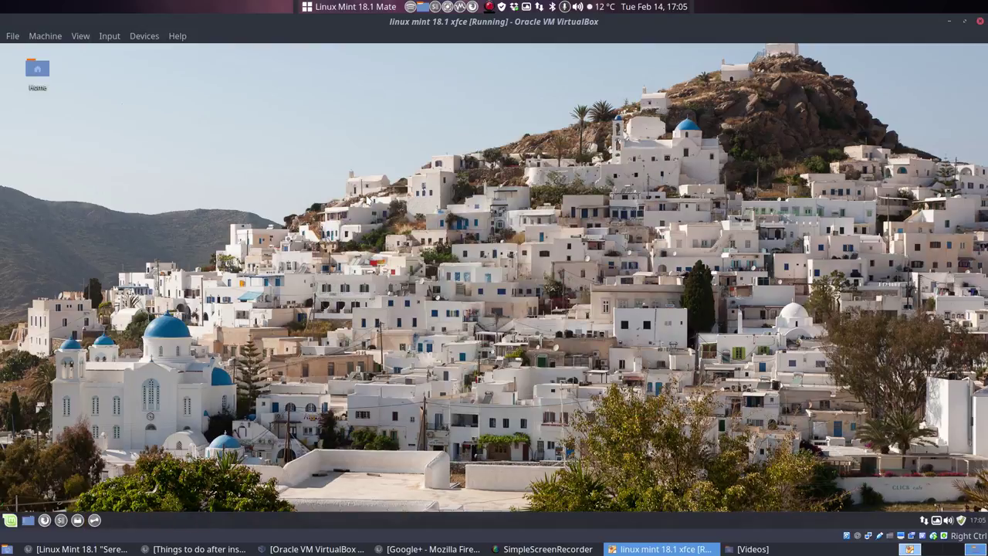
Step: Cycle Variety wallpapers until the glacier lagoon photo shows
{"action": "left_click", "coordinate": [937, 522]}
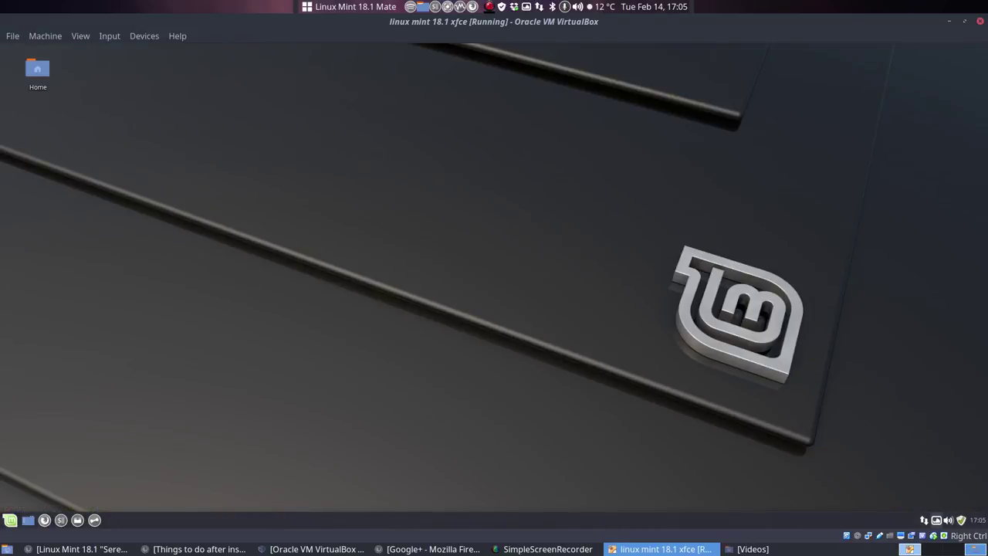
{"action": "left_click", "coordinate": [937, 522]}
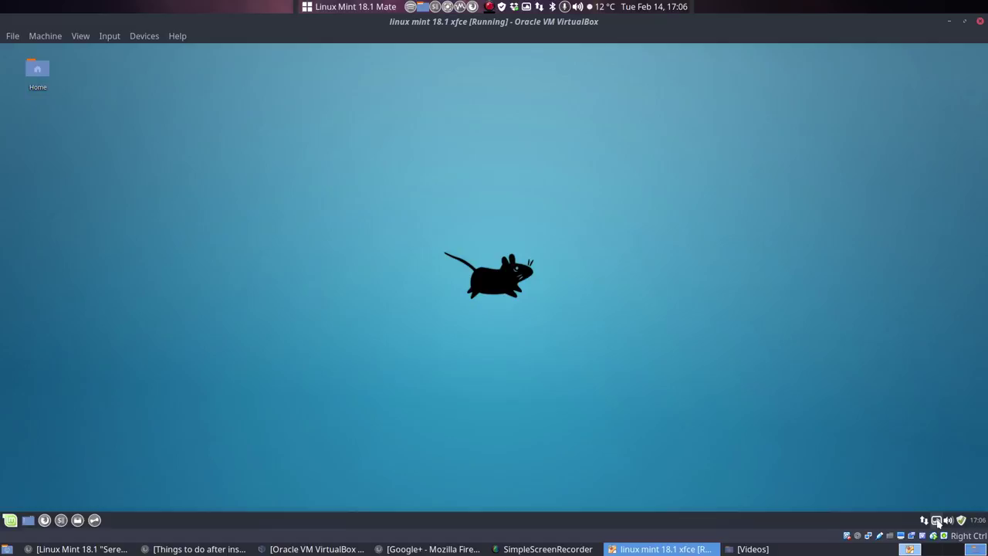
{"action": "left_click", "coordinate": [936, 521]}
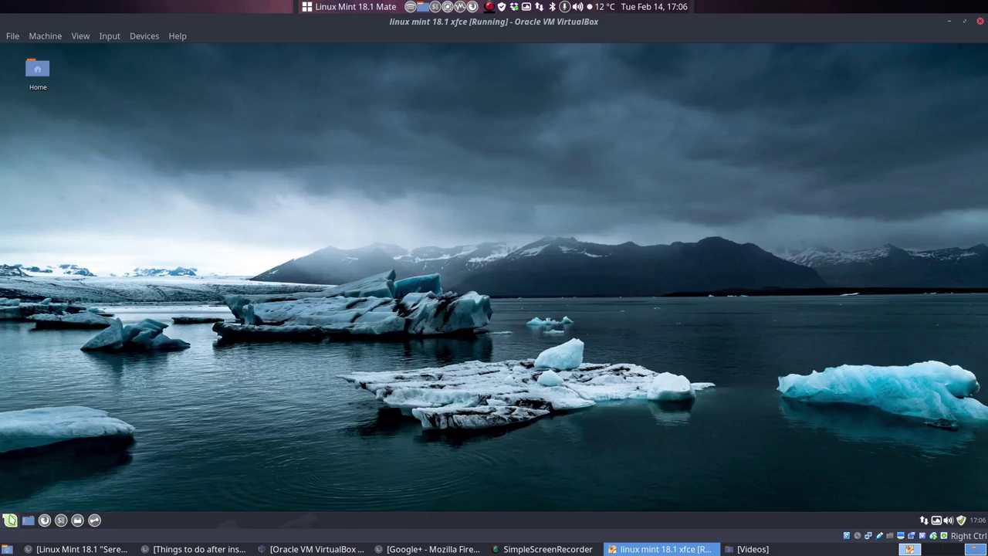
Step: Open and close the Whisker Menu, then bring up its panel button's context menu
{"action": "left_click", "coordinate": [9, 520]}
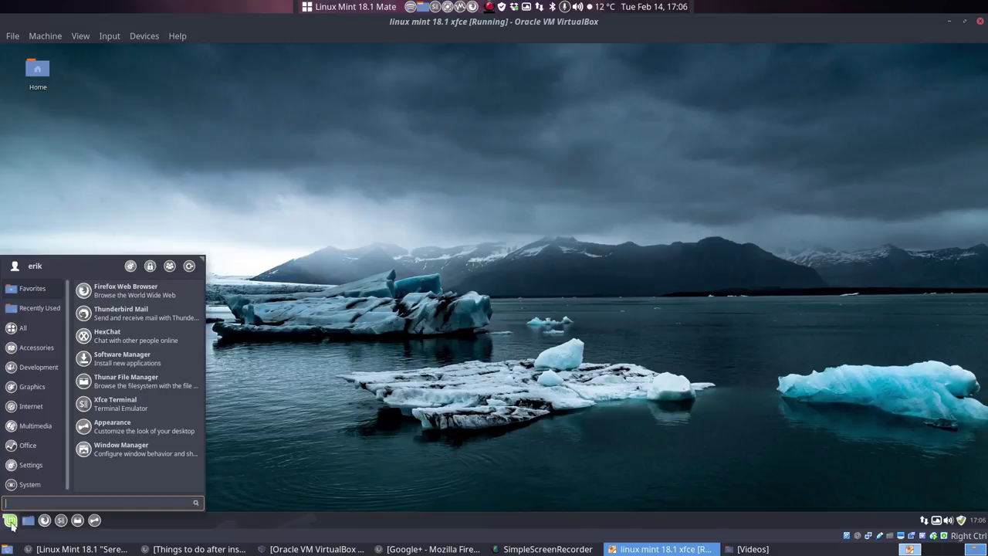
{"action": "left_click", "coordinate": [9, 522]}
{"action": "right_click", "coordinate": [11, 524]}
Step: In the menu properties' icon chooser, show hidden files and browse to ~/.icons/Sardi/scalable/places
{"action": "left_click", "coordinate": [41, 429]}
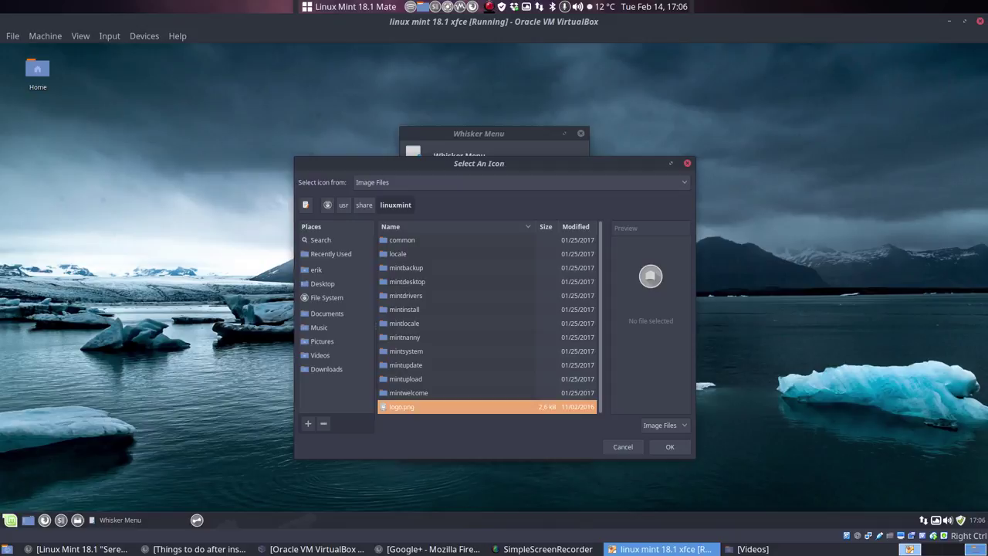
{"action": "left_click", "coordinate": [336, 270]}
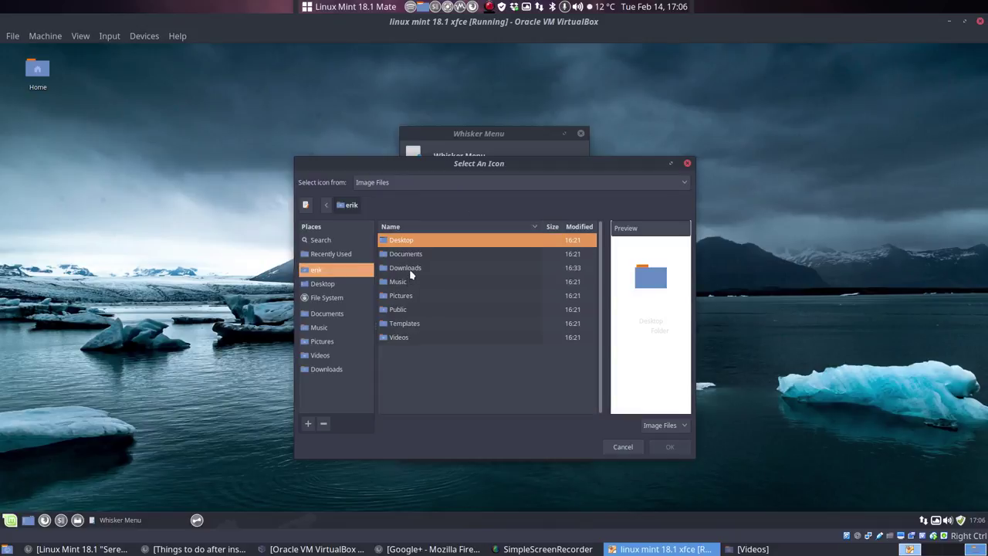
{"action": "key", "text": "ctrl+h"}
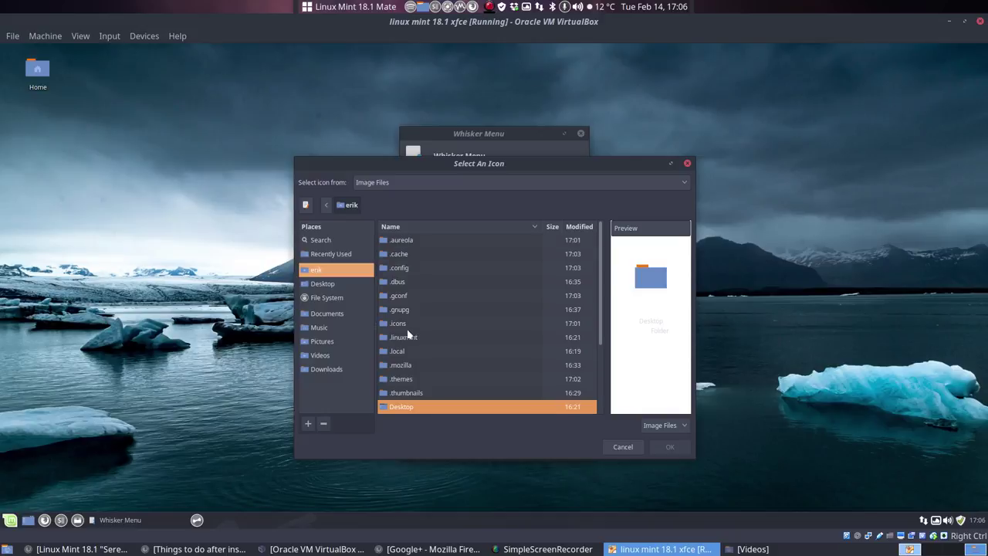
{"action": "double_click", "coordinate": [407, 325]}
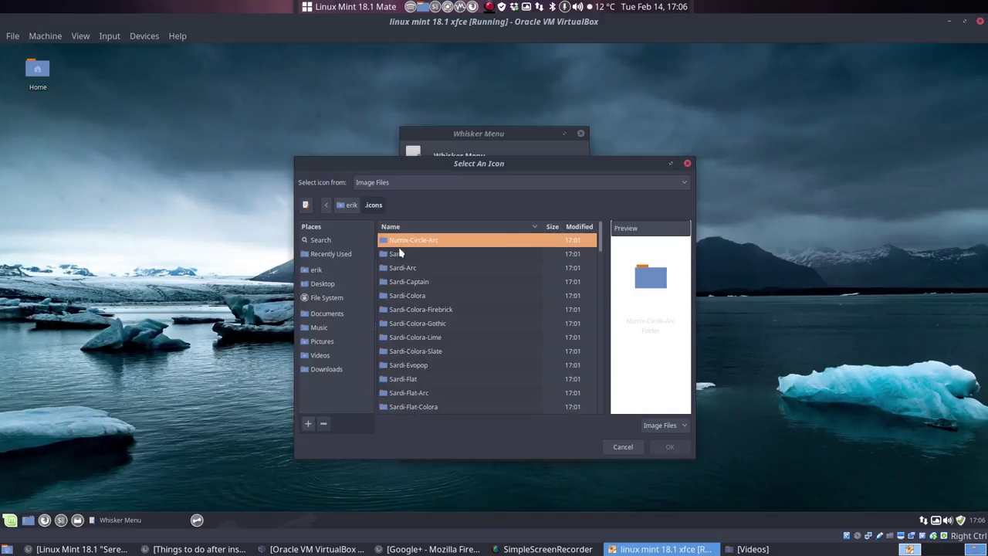
{"action": "double_click", "coordinate": [400, 257]}
{"action": "double_click", "coordinate": [410, 352]}
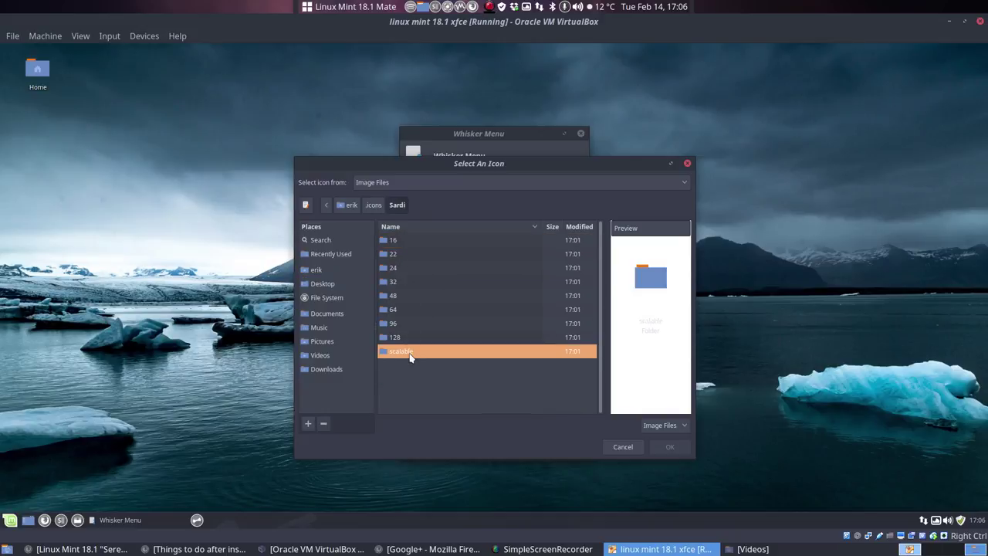
{"action": "double_click", "coordinate": [406, 366]}
Step: Pick start-here-mate.svg as the Whisker Menu's panel icon
{"action": "scroll", "coordinate": [449, 330], "scroll_direction": "down", "scroll_amount": 15}
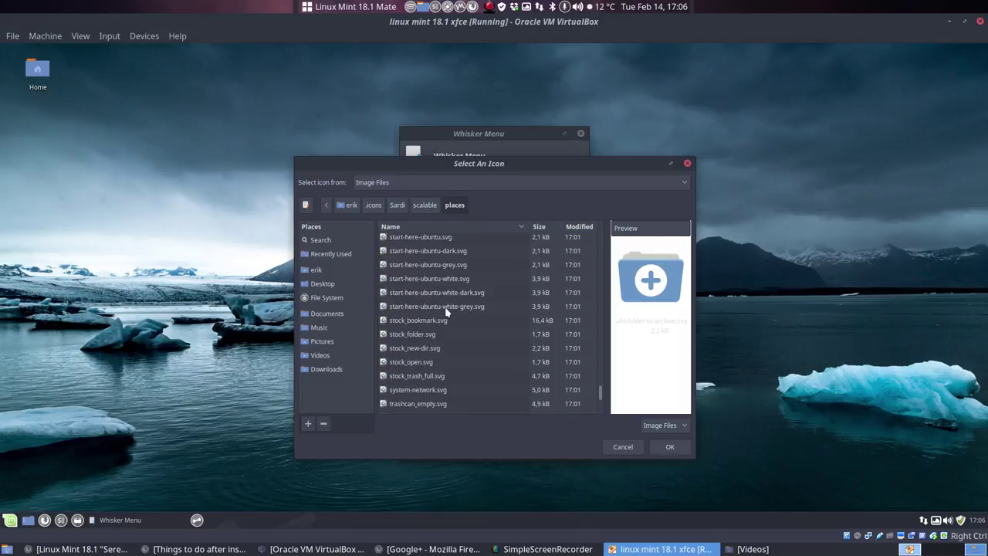
{"action": "left_click", "coordinate": [446, 308]}
{"action": "key", "text": "Up"}
{"action": "key", "text": "Up"}
{"action": "key", "text": "Up"}
{"action": "key", "text": "Up"}
{"action": "key", "text": "Up"}
{"action": "key", "text": "Up"}
{"action": "key", "text": "Up"}
{"action": "key", "text": "Up"}
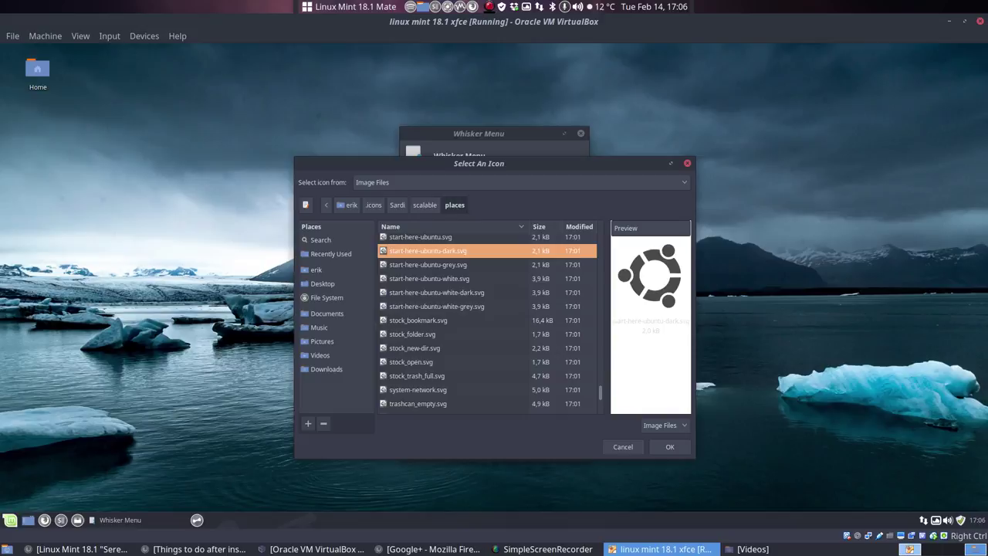
{"action": "key", "text": "Up"}
{"action": "key", "text": "Up"}
{"action": "key", "text": "Up"}
{"action": "key", "text": "Up"}
{"action": "key", "text": "Up"}
{"action": "key", "text": "Up"}
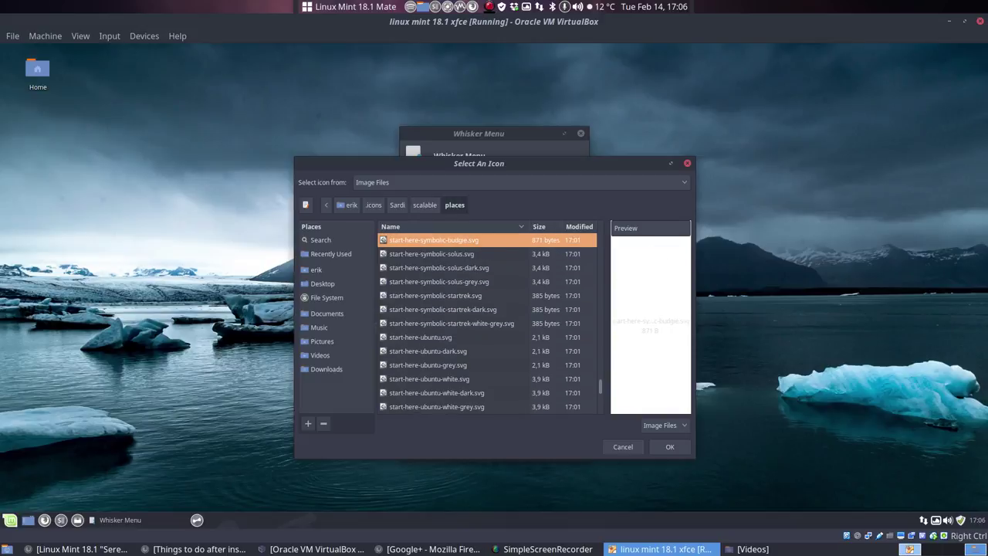
{"action": "key", "text": "Up"}
{"action": "key", "text": "Up"}
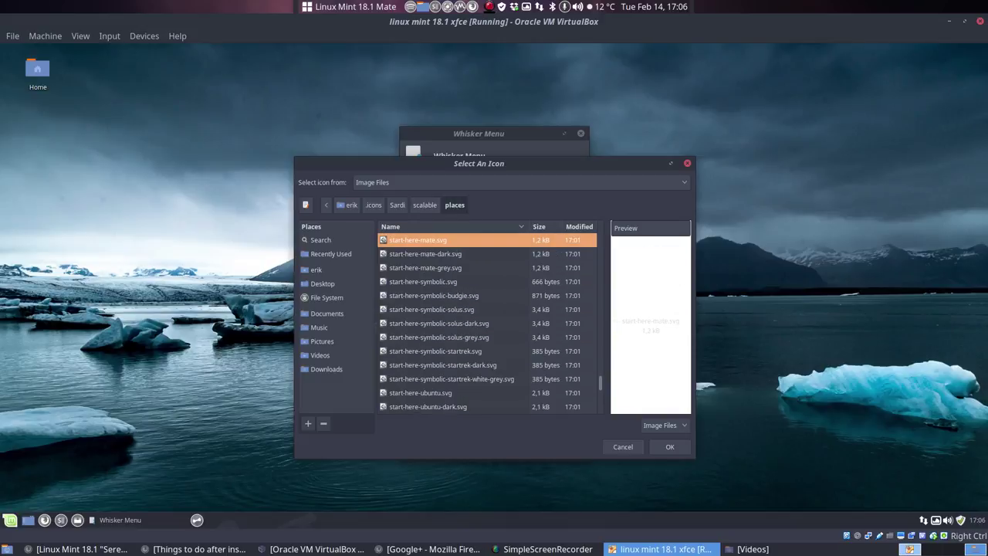
{"action": "key", "text": "Return"}
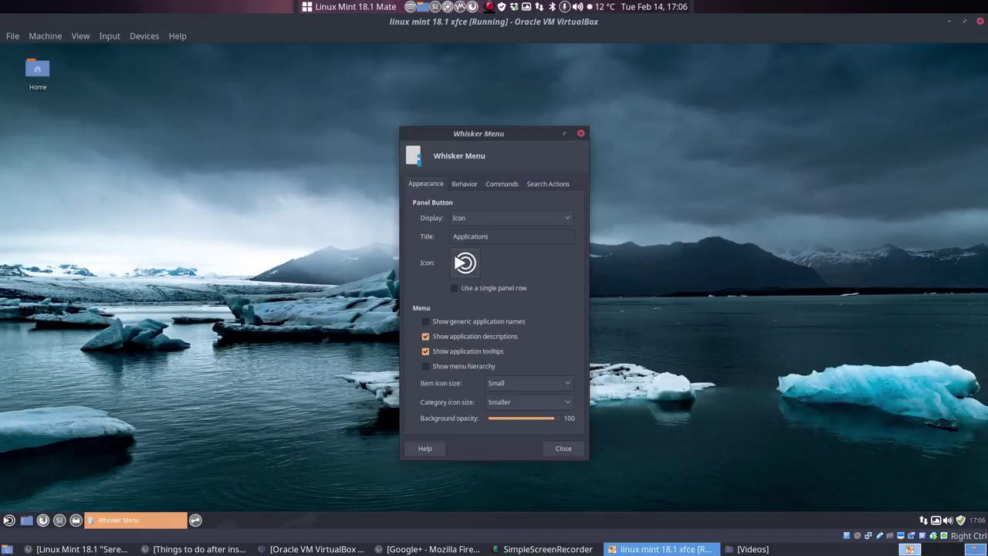
Step: Look through the Behavior, Commands and Search Actions tabs before returning to Appearance
{"action": "left_click", "coordinate": [463, 186]}
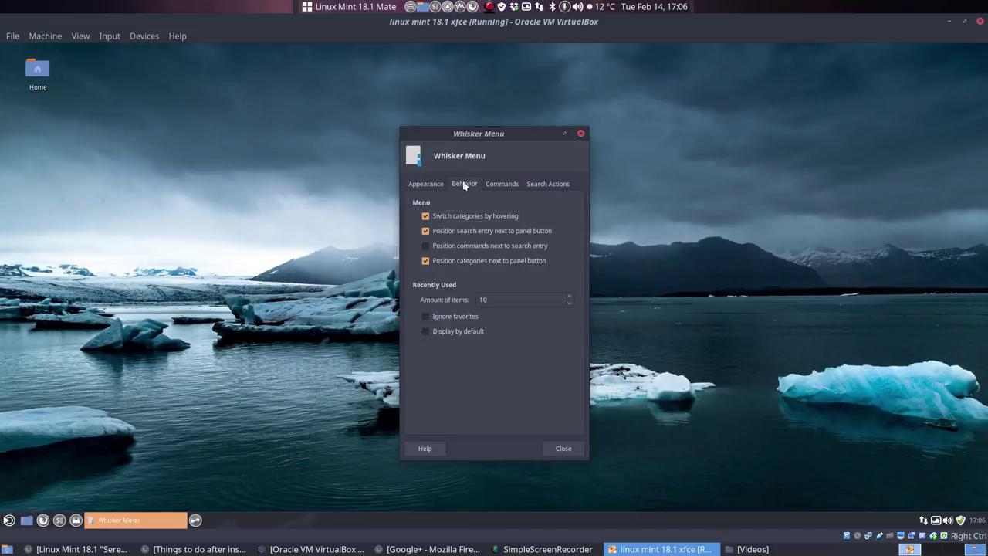
{"action": "left_click", "coordinate": [494, 186]}
{"action": "left_click", "coordinate": [536, 187]}
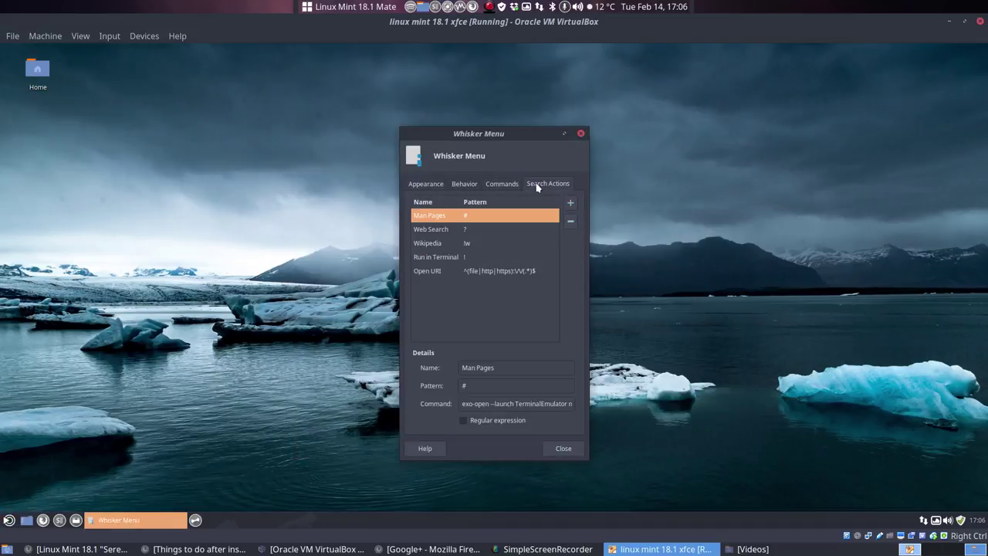
{"action": "left_click", "coordinate": [488, 187]}
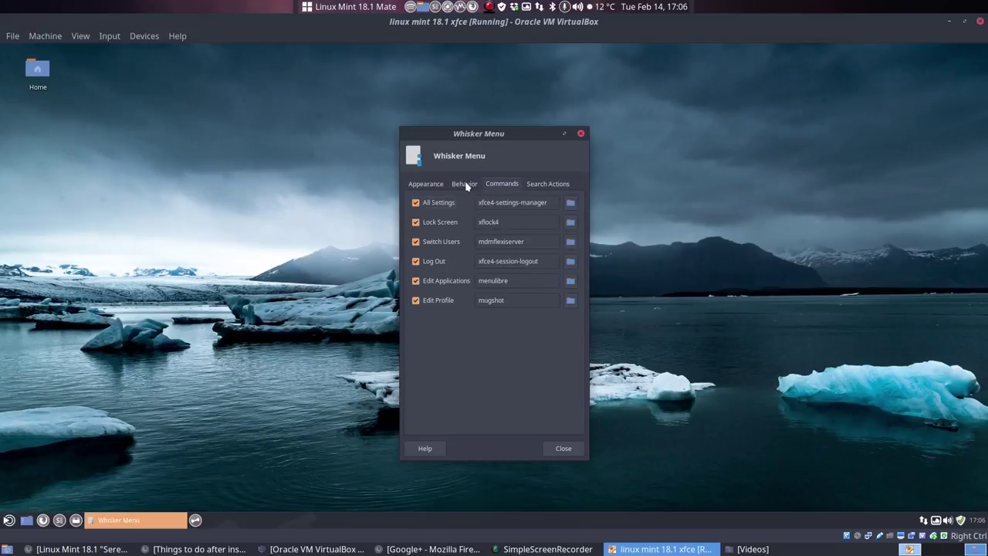
{"action": "left_click", "coordinate": [464, 182]}
{"action": "left_click", "coordinate": [431, 185]}
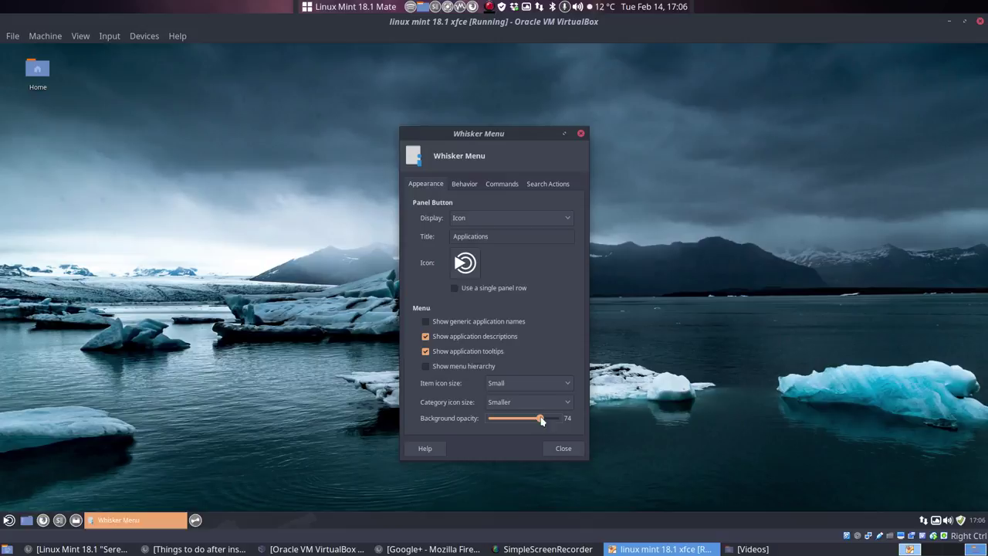
Step: Adjust the menu's background opacity and preview the resulting transparency
{"action": "left_click_drag", "start_coordinate": [553, 418], "coordinate": [523, 419]}
{"action": "left_click", "coordinate": [8, 522]}
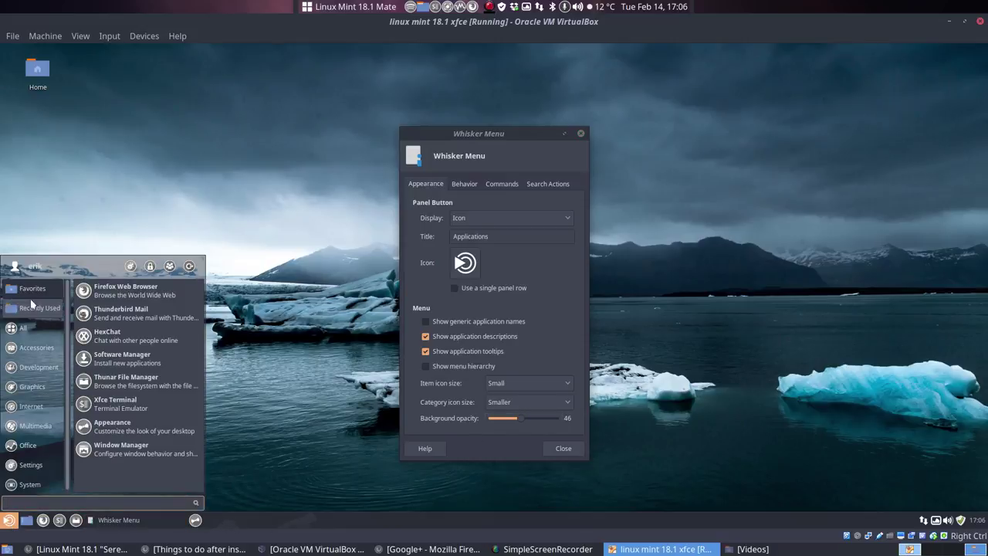
{"action": "left_click", "coordinate": [528, 424]}
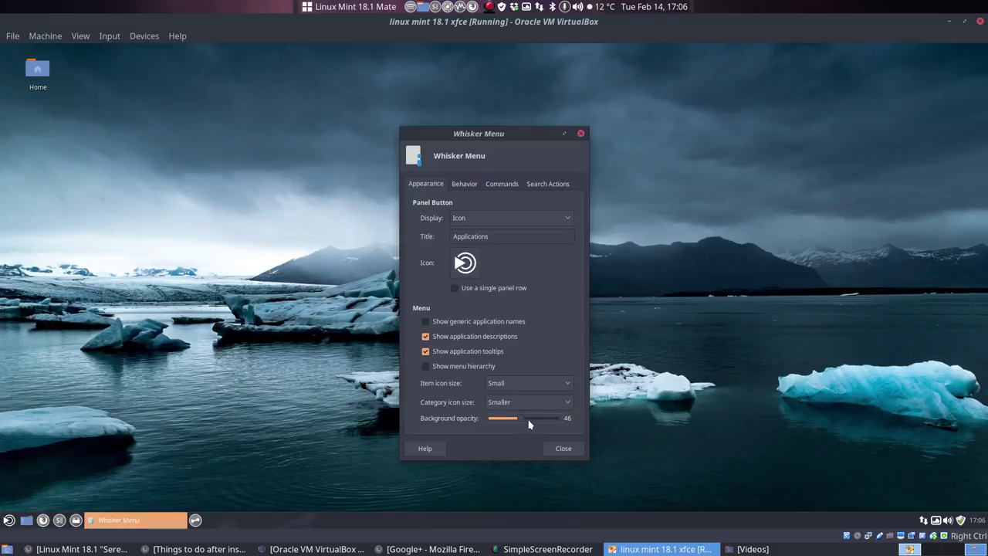
{"action": "left_click_drag", "start_coordinate": [529, 420], "coordinate": [533, 422]}
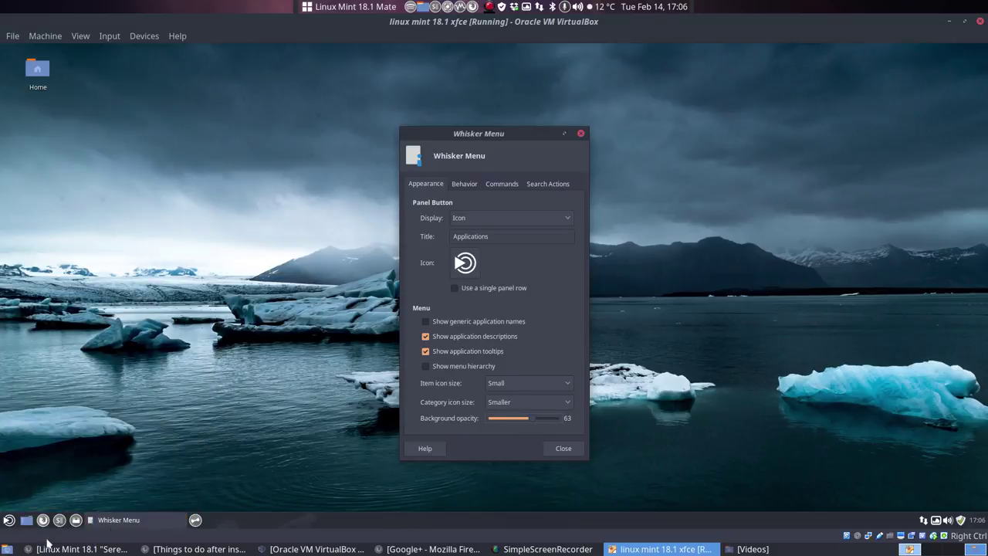
{"action": "left_click", "coordinate": [9, 519]}
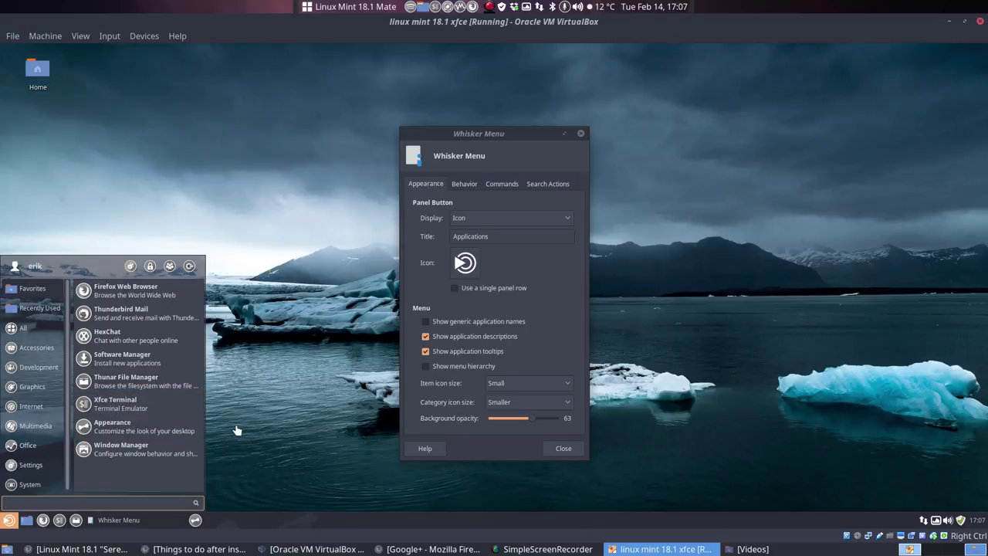
Step: Set Category icon size to Small and preview the menu's All Applications view
{"action": "left_click", "coordinate": [551, 404]}
{"action": "left_click", "coordinate": [555, 408]}
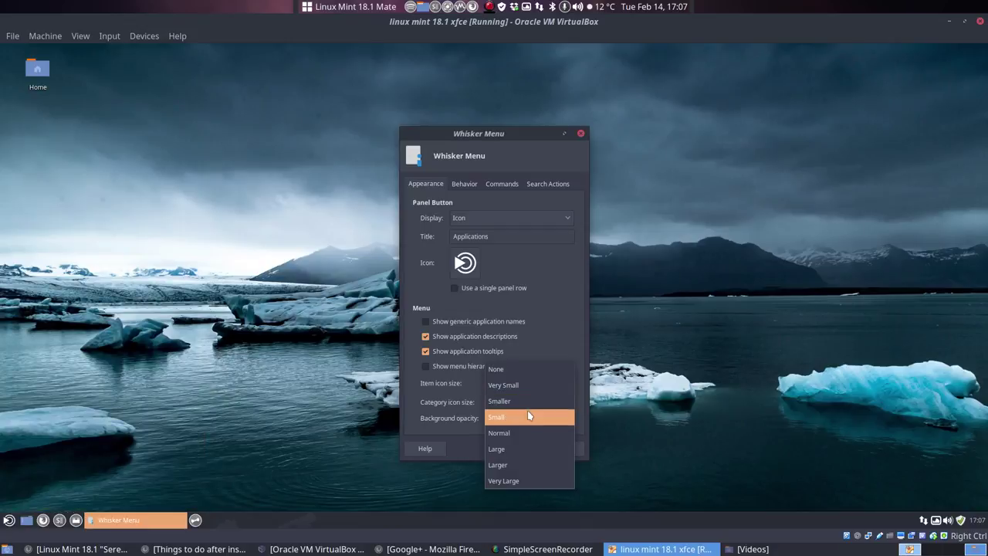
{"action": "left_click", "coordinate": [528, 414]}
{"action": "left_click", "coordinate": [7, 519]}
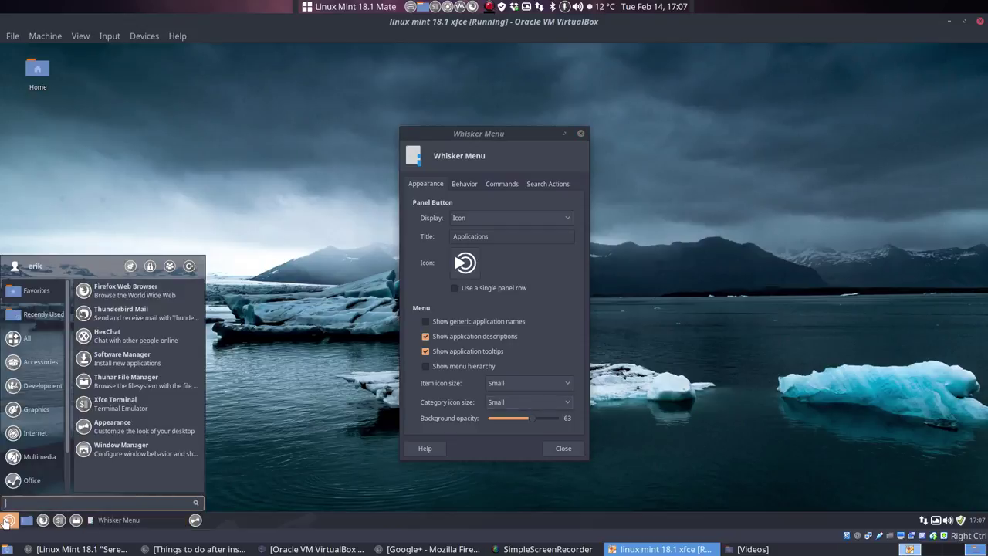
{"action": "left_click", "coordinate": [34, 337]}
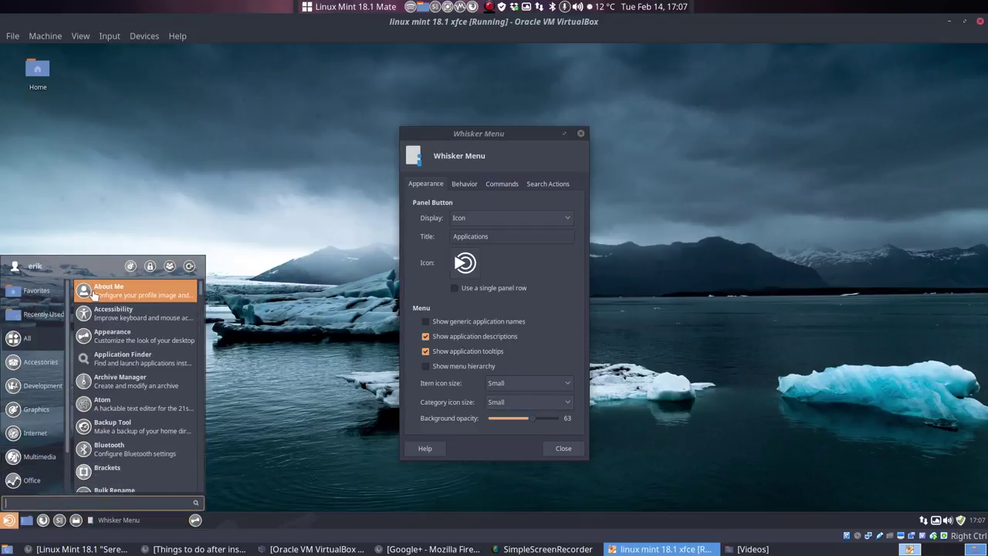
{"action": "left_click", "coordinate": [309, 426]}
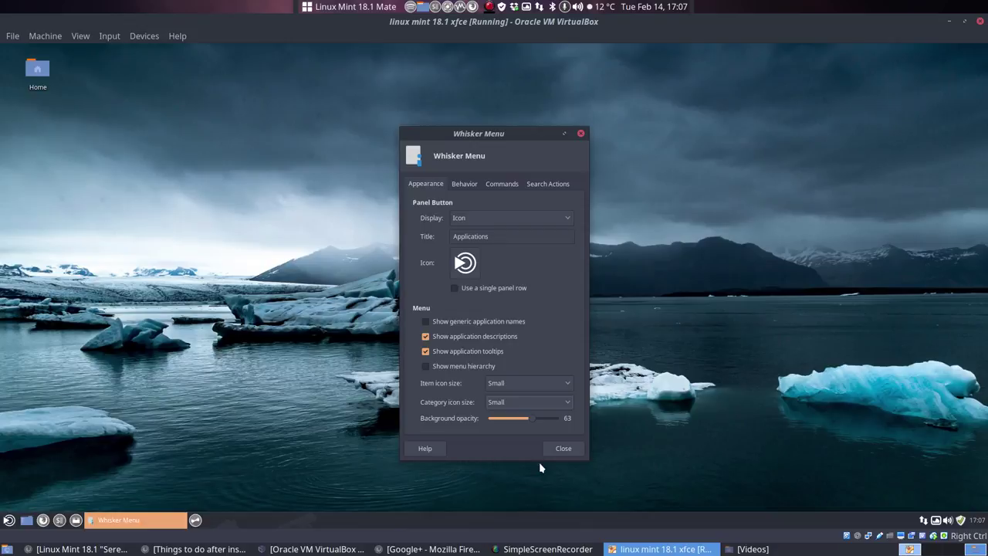
Step: Close the Whisker Menu settings, launch the Plank dock from the menu, and bring up its context menu
{"action": "left_click", "coordinate": [581, 134]}
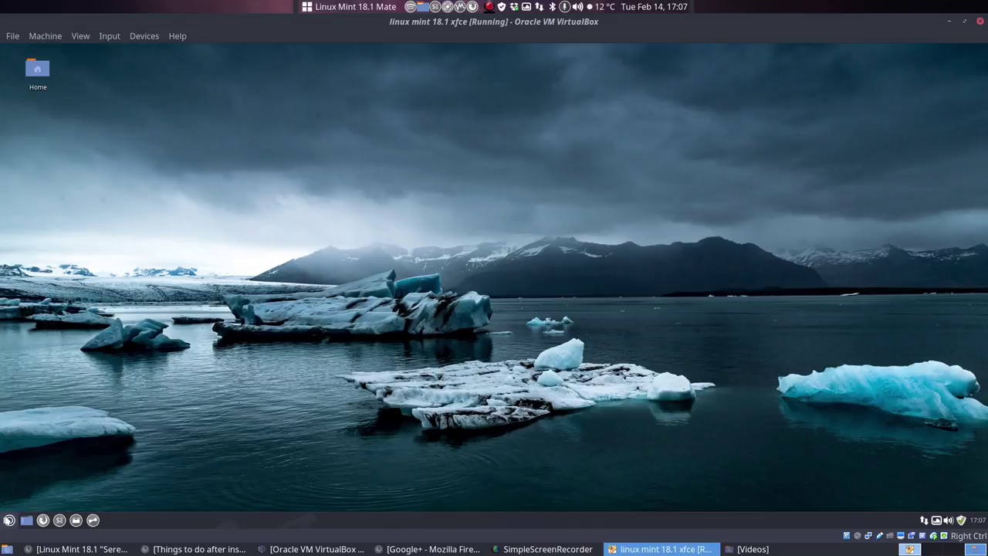
{"action": "left_click", "coordinate": [8, 520]}
{"action": "type", "text": "set"}
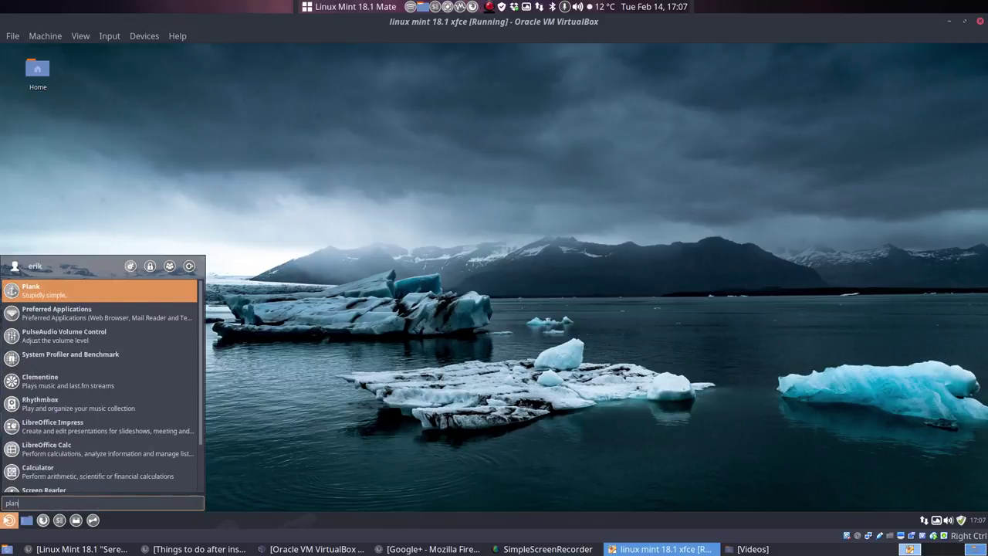
{"action": "left_click", "coordinate": [7, 520]}
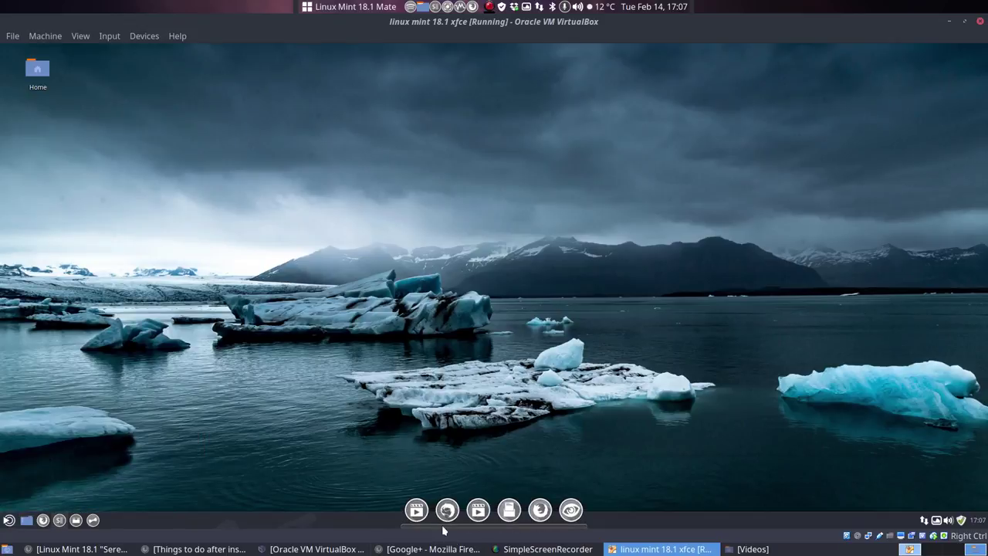
{"action": "right_click", "coordinate": [422, 517]}
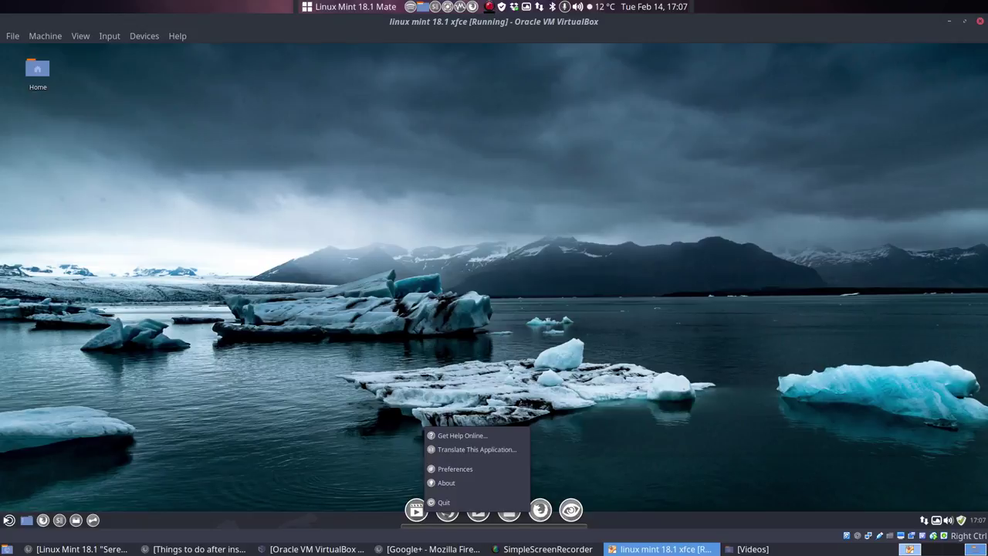
Step: In Plank Preferences, set Position to Top and enable Icon Zoom at 130
{"action": "left_click", "coordinate": [457, 470]}
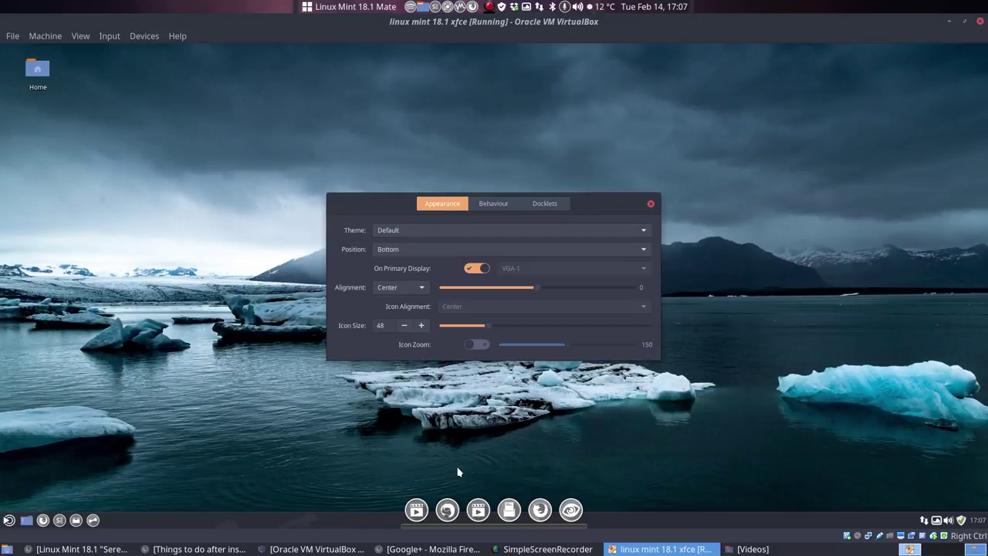
{"action": "left_click", "coordinate": [423, 248]}
{"action": "left_click", "coordinate": [421, 233]}
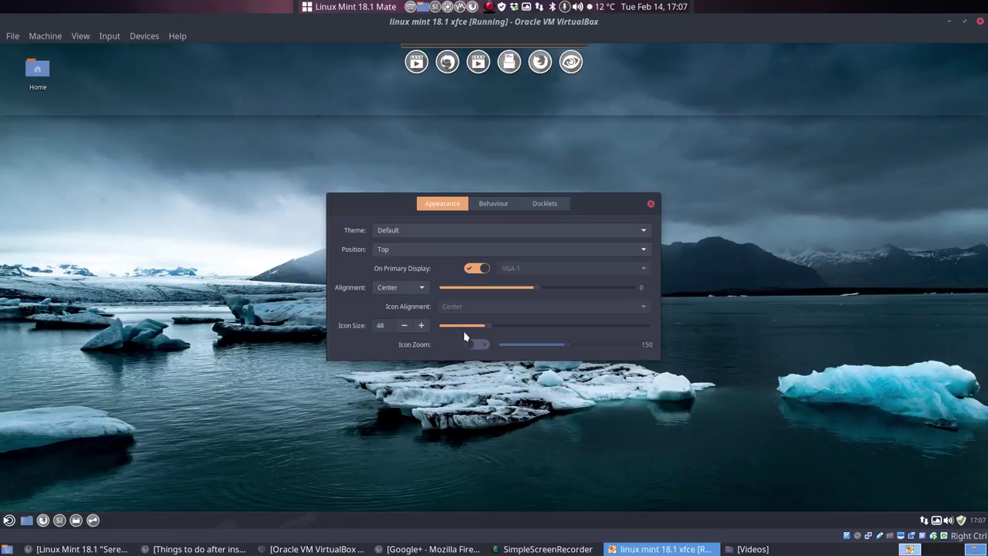
{"action": "left_click", "coordinate": [478, 345]}
{"action": "left_click_drag", "start_coordinate": [567, 344], "coordinate": [540, 345]}
{"action": "left_click", "coordinate": [651, 206]}
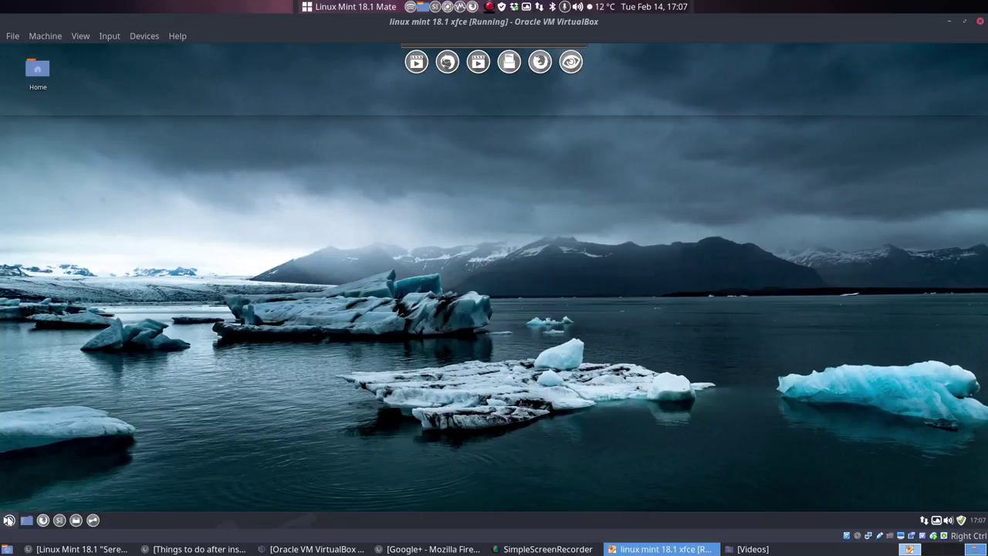
Step: Add Window Manager Tweaks to the menu favourites and launch it
{"action": "left_click", "coordinate": [9, 520]}
{"action": "type", "text": "windo"}
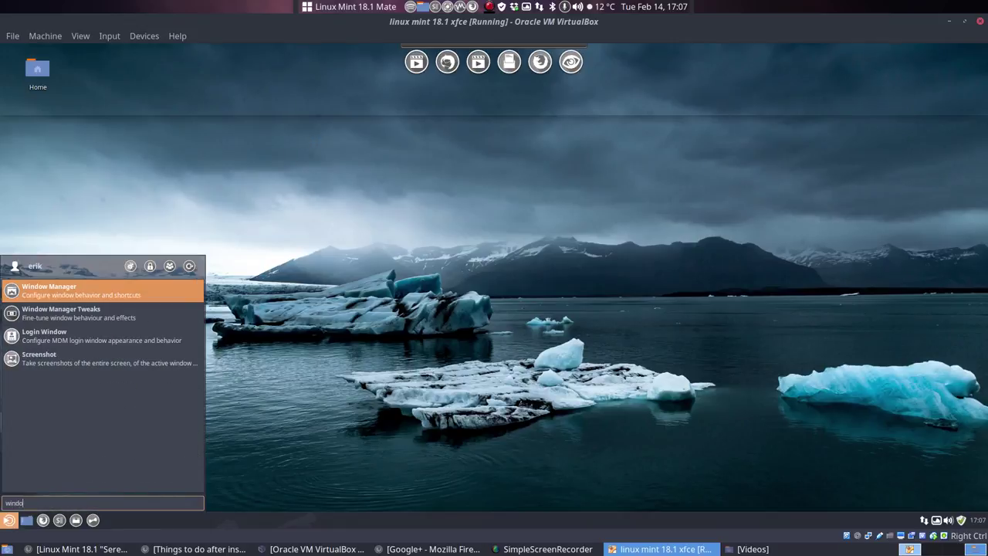
{"action": "right_click", "coordinate": [74, 312]}
{"action": "left_click", "coordinate": [104, 334]}
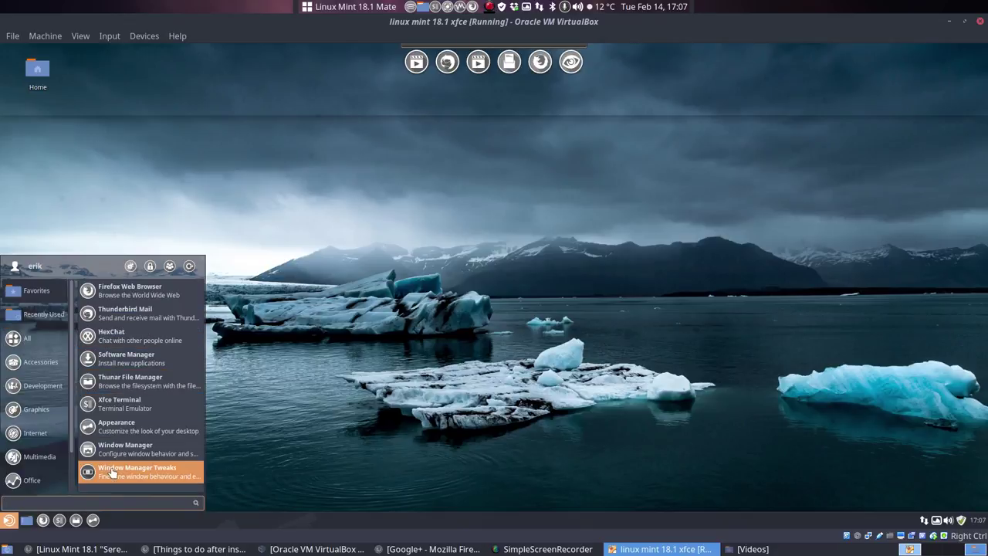
{"action": "left_click", "coordinate": [112, 472]}
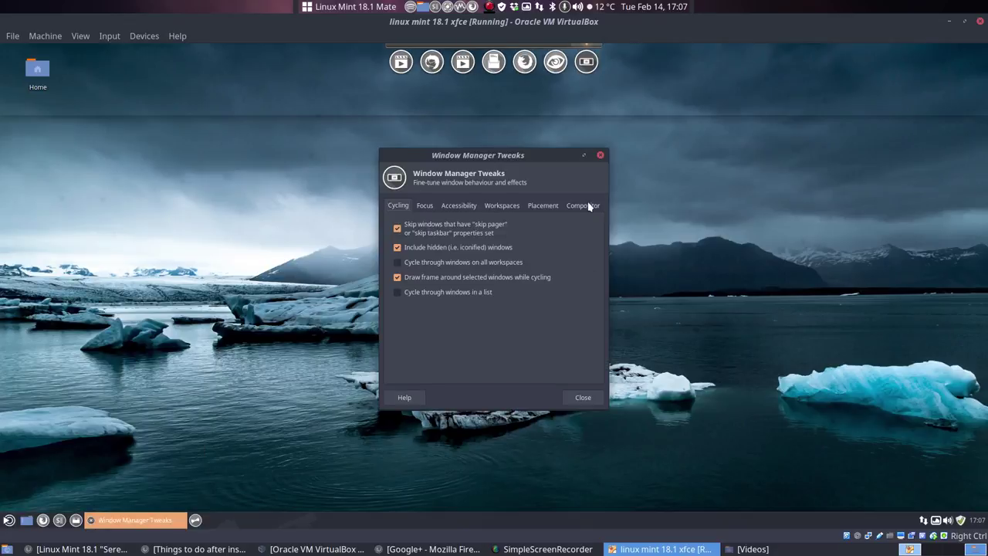
Step: On the Compositor tab, turn off dock shadows and set window opacity during move to about half
{"action": "left_click", "coordinate": [590, 206]}
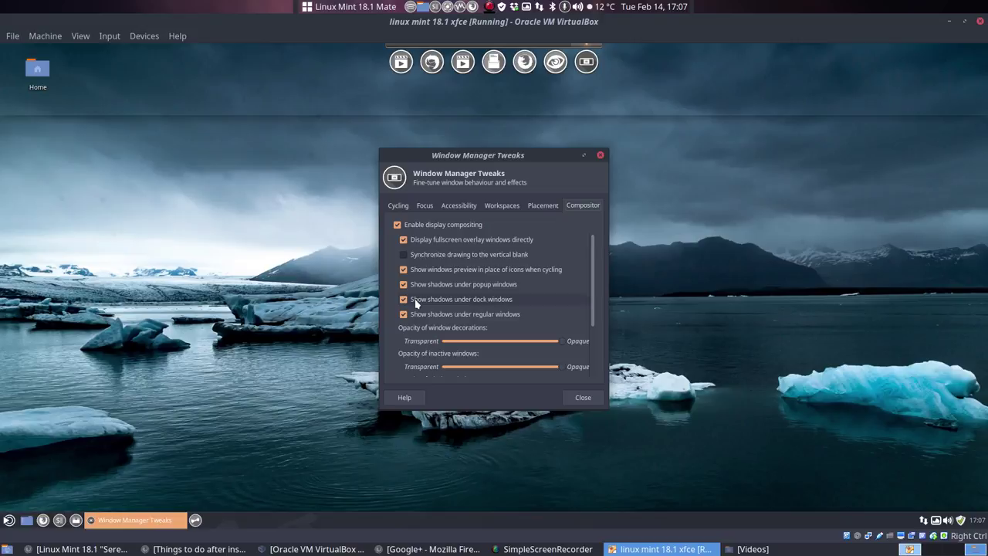
{"action": "left_click", "coordinate": [509, 301]}
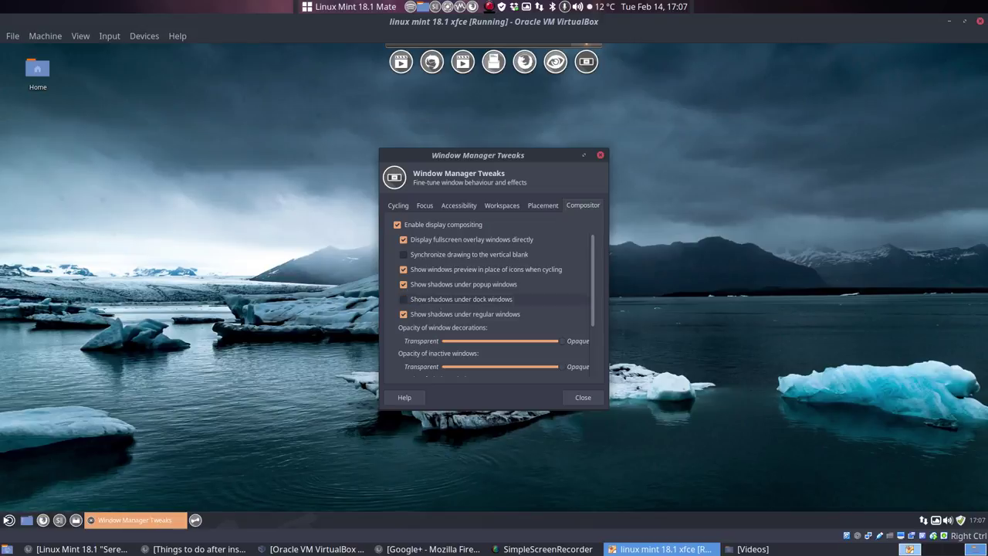
{"action": "left_click_drag", "start_coordinate": [524, 160], "coordinate": [445, 142]}
{"action": "left_click_drag", "start_coordinate": [526, 388], "coordinate": [526, 462]}
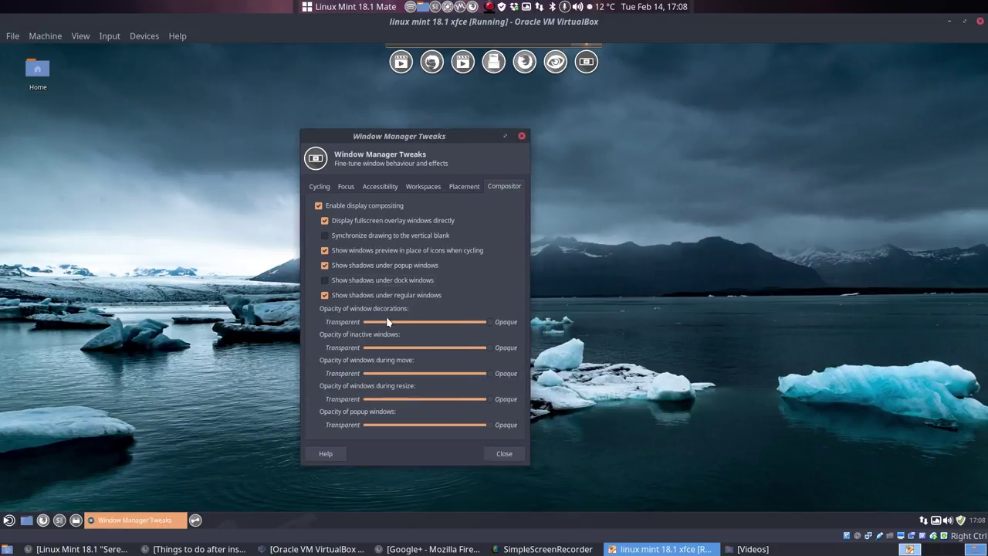
{"action": "left_click", "coordinate": [424, 374]}
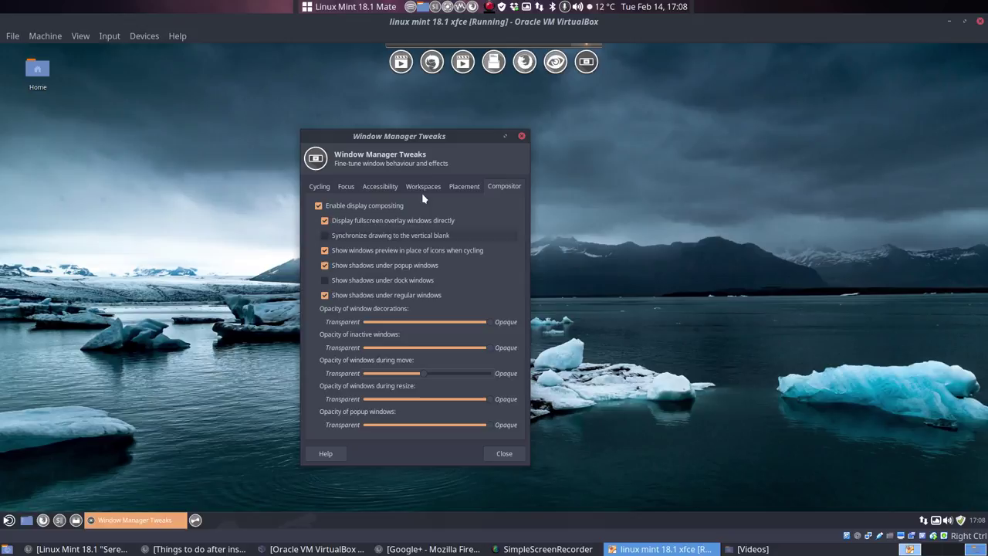
{"action": "left_click_drag", "start_coordinate": [428, 139], "coordinate": [601, 125]}
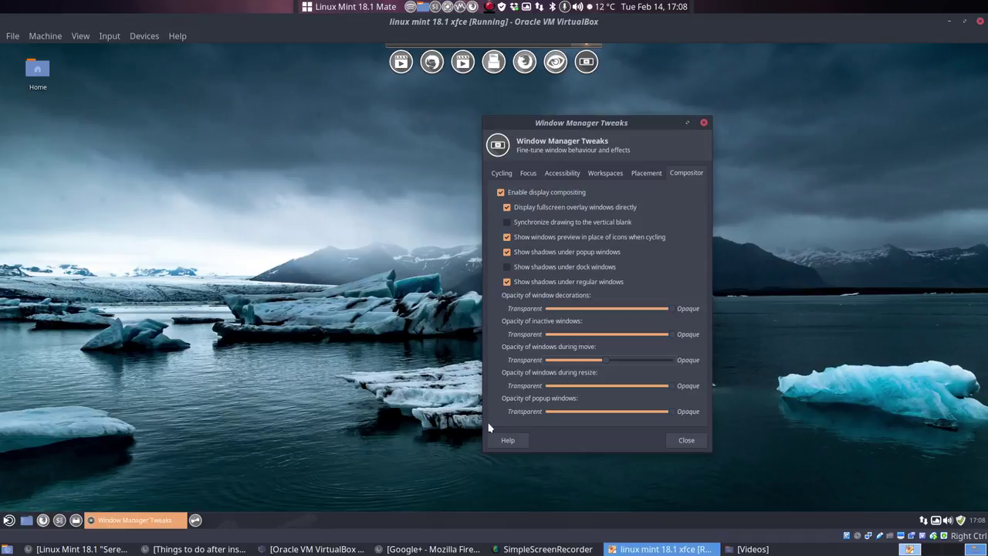
{"action": "left_click", "coordinate": [687, 441]}
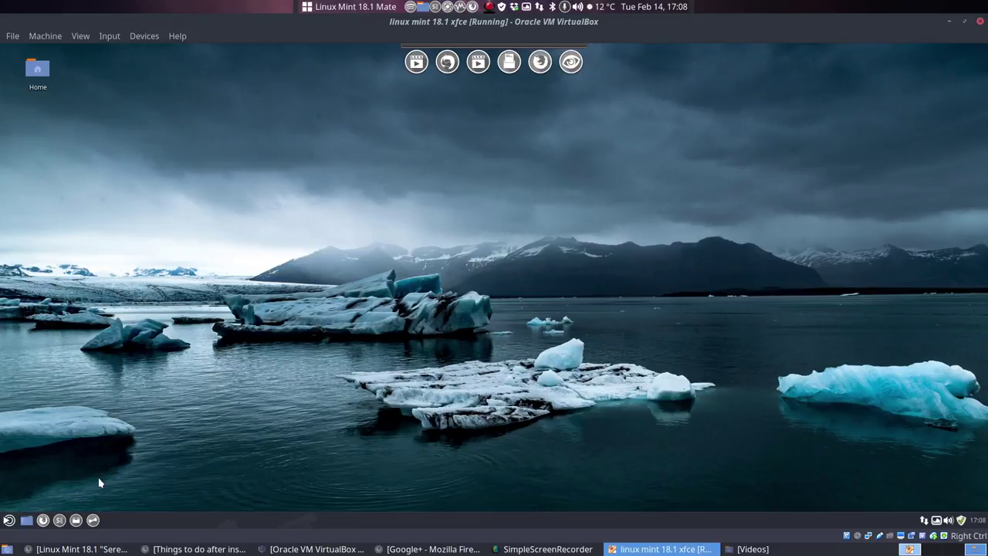
Step: Show hidden files in the home folder, go to .aureola/acros, and open a terminal there
{"action": "left_click", "coordinate": [76, 521]}
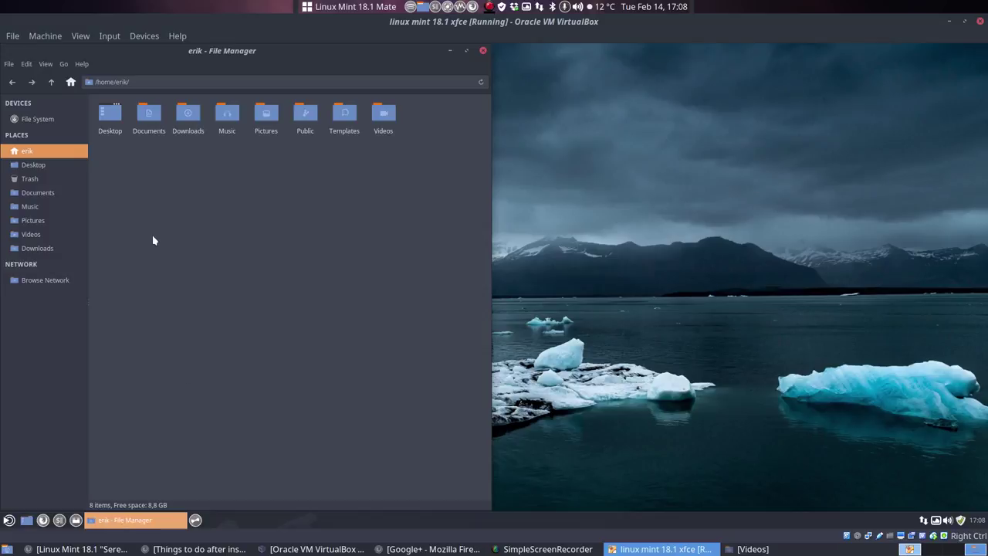
{"action": "key", "text": "ctrl+h"}
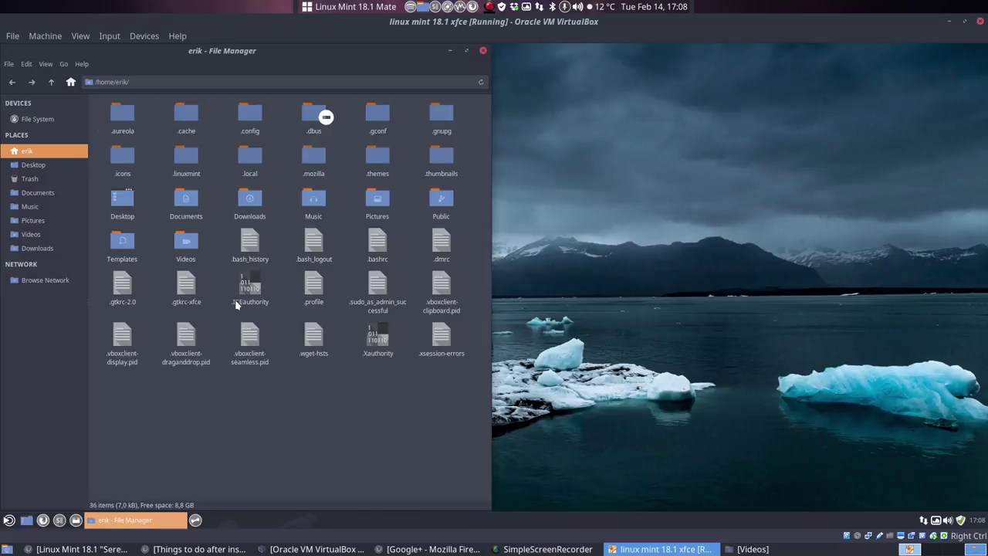
{"action": "left_click", "coordinate": [124, 118]}
{"action": "double_click", "coordinate": [124, 117]}
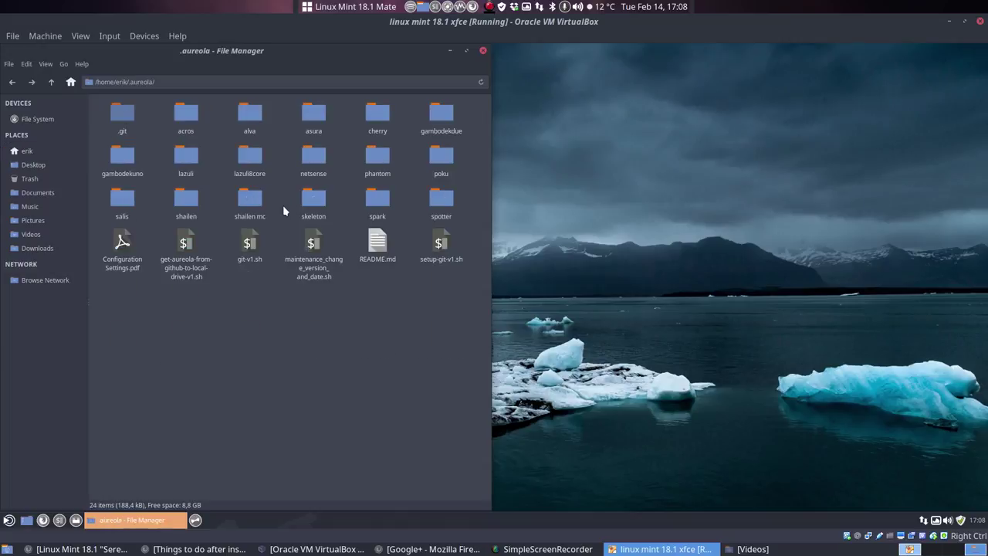
{"action": "double_click", "coordinate": [186, 115]}
{"action": "right_click", "coordinate": [220, 121]}
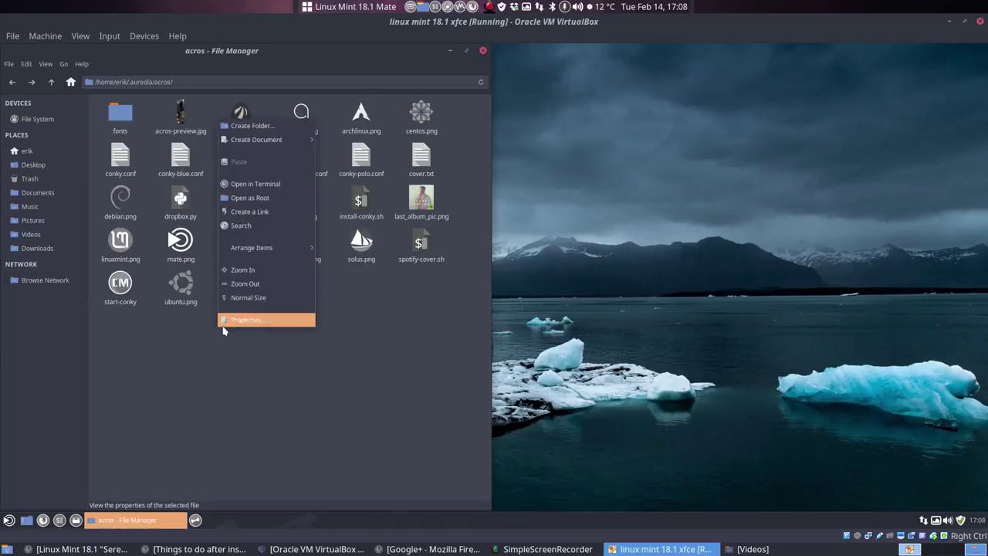
{"action": "left_click", "coordinate": [366, 392]}
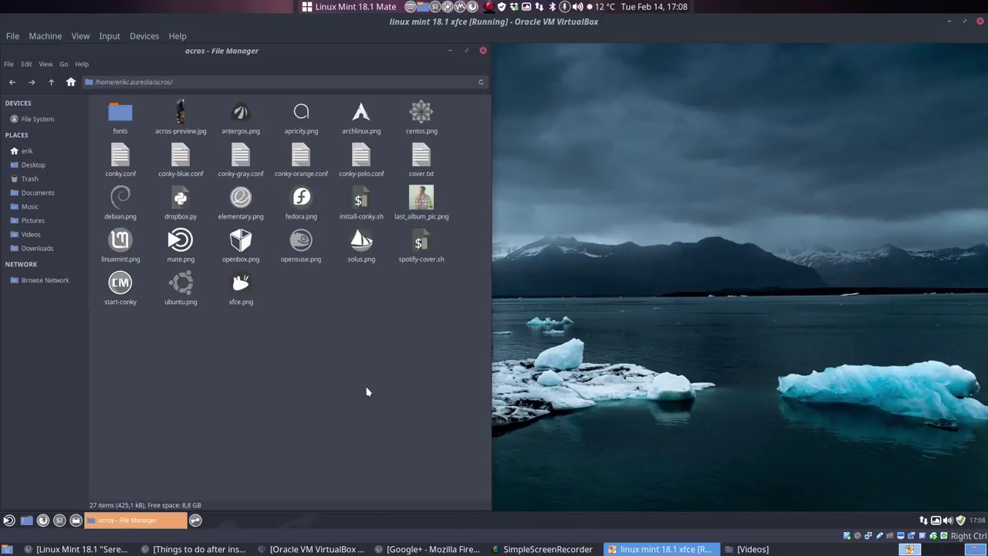
Step: Run ./install-conky.sh, accept installing the missing font, and enter the administrator password
{"action": "type", "text": "."}
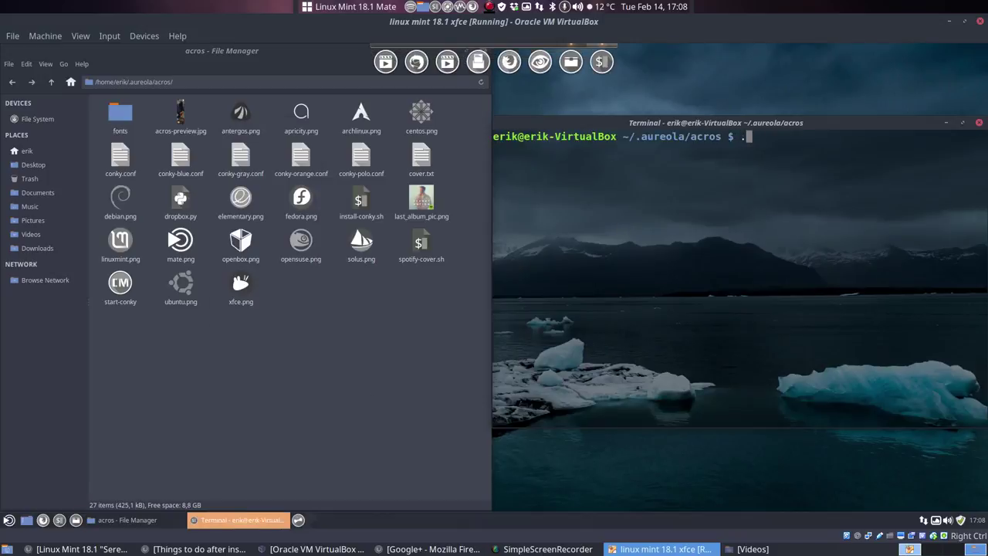
{"action": "type", "text": "/ins"}
{"action": "key", "text": "Tab"}
{"action": "key", "text": "Return"}
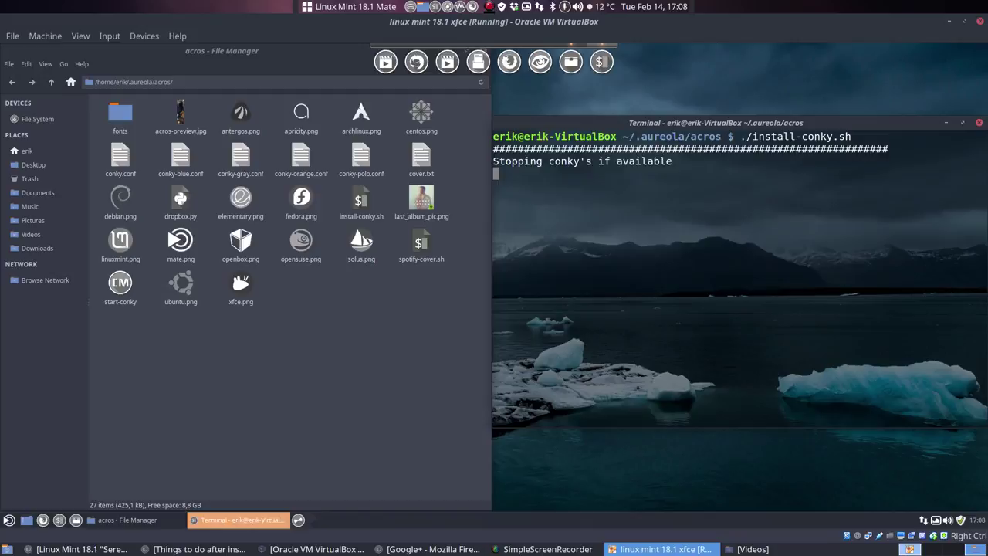
{"action": "type", "text": "y"}
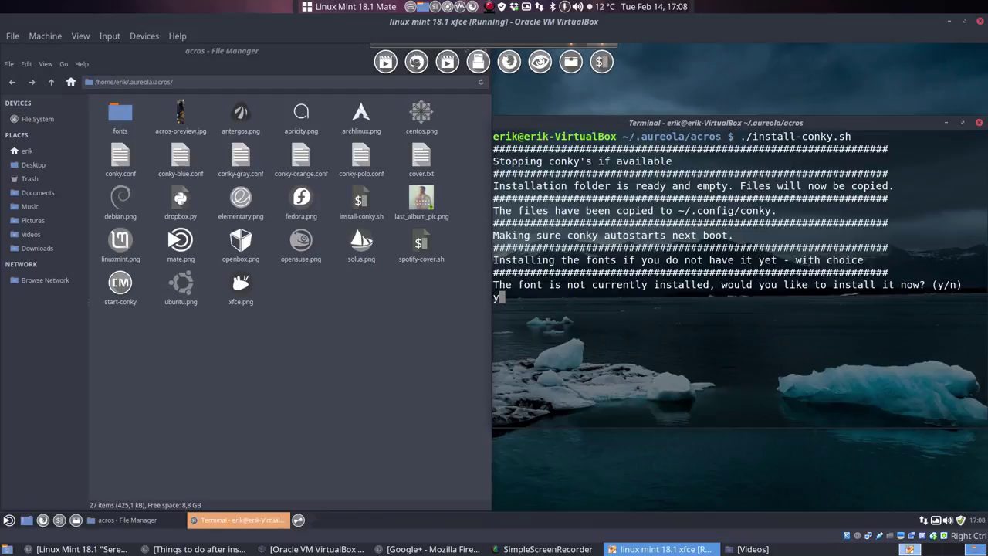
{"action": "key", "text": "Return"}
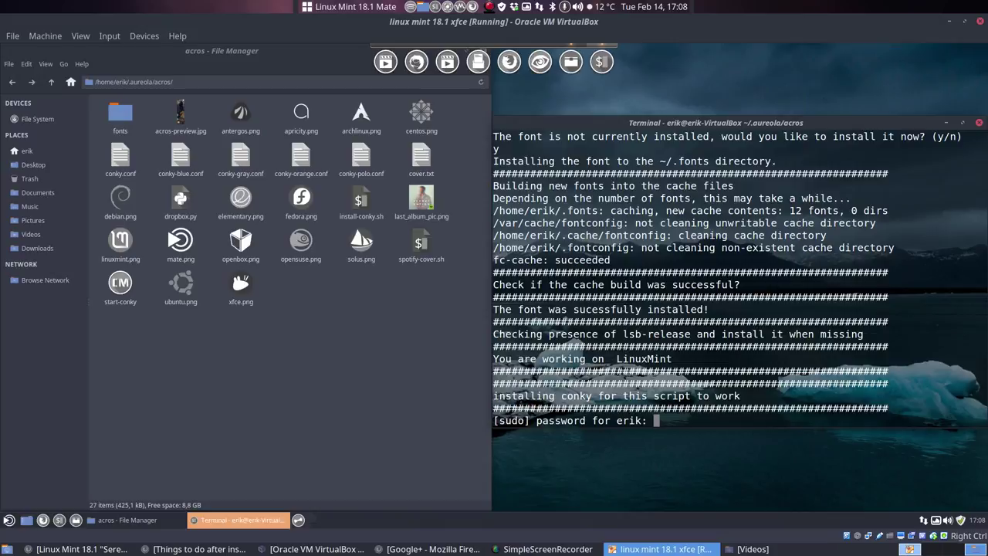
{"action": "key", "text": "Return"}
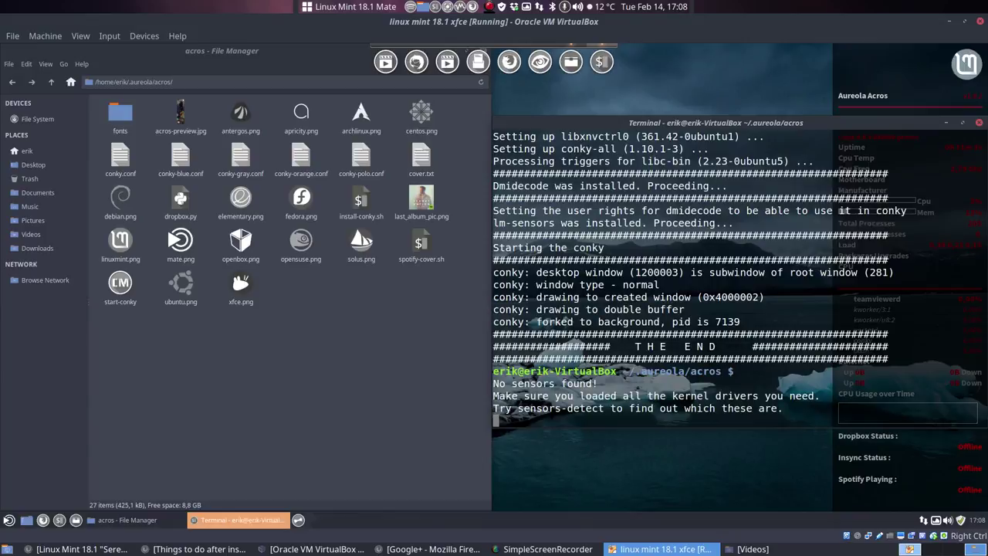
Step: Close the terminal, switch VirtualBox to full-screen mode, and close the acros folder window
{"action": "left_click", "coordinate": [979, 124]}
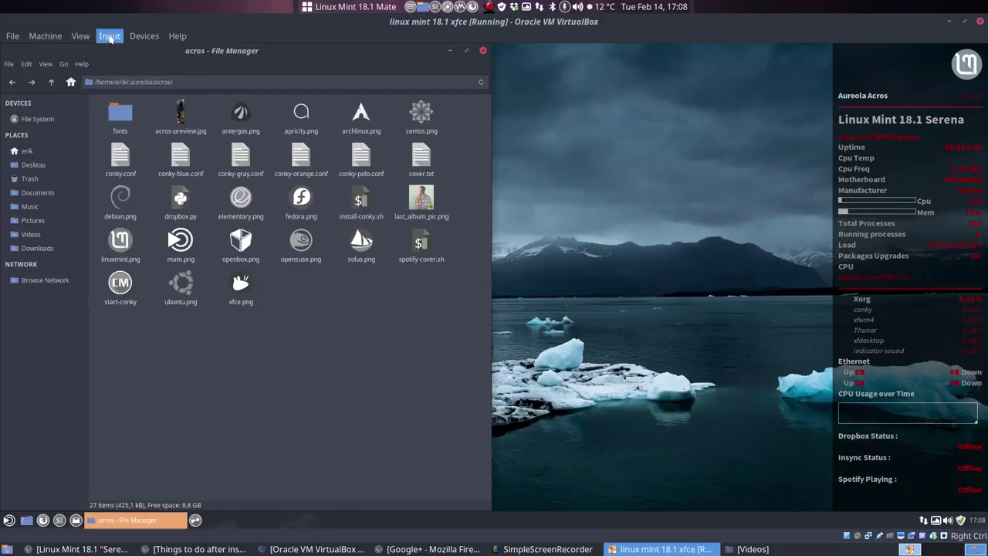
{"action": "left_click", "coordinate": [80, 35]}
{"action": "left_click", "coordinate": [108, 58]}
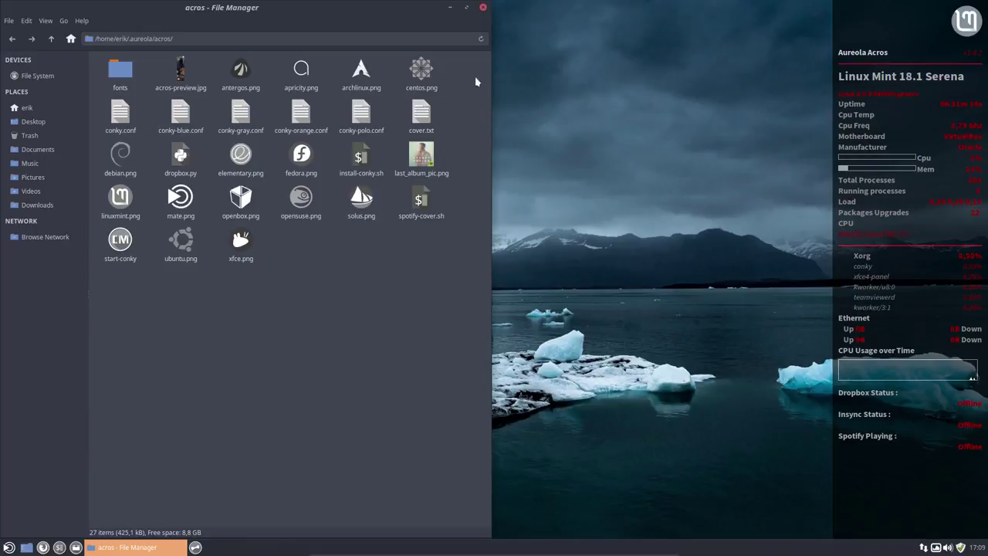
{"action": "left_click", "coordinate": [424, 160]}
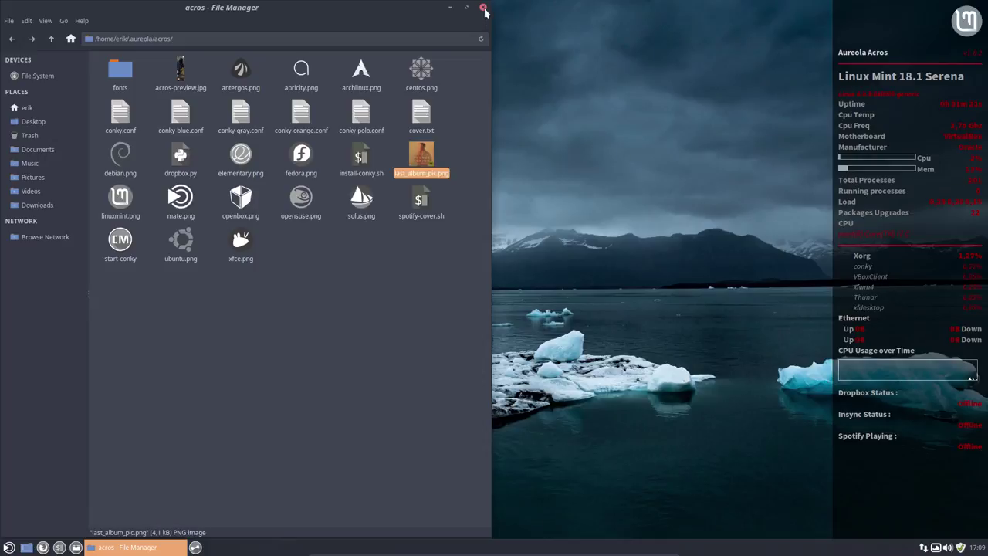
{"action": "left_click", "coordinate": [484, 8]}
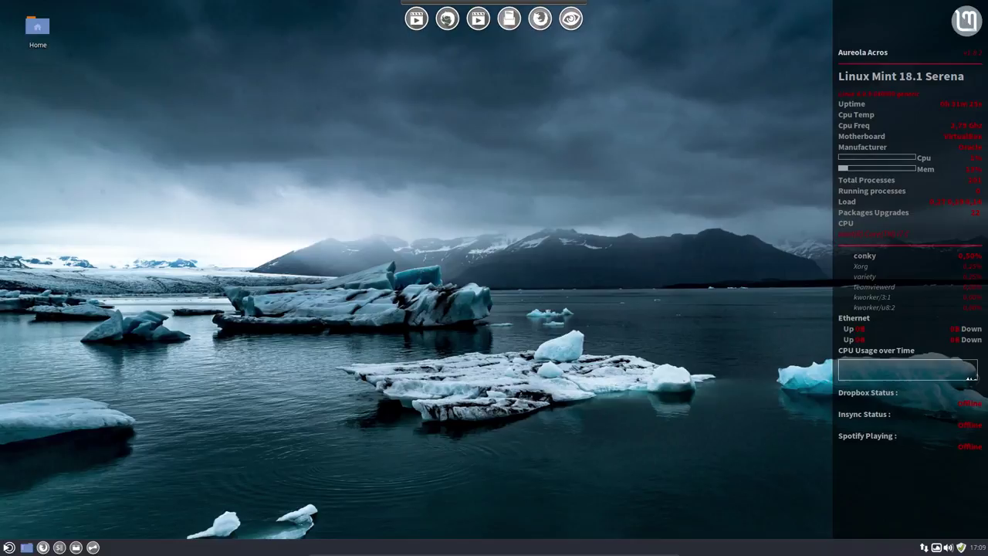
Step: Set the Whisker Menu button to 'Icon and title' with the title 'Linux Mint 18.1 XFCE'
{"action": "right_click", "coordinate": [10, 548]}
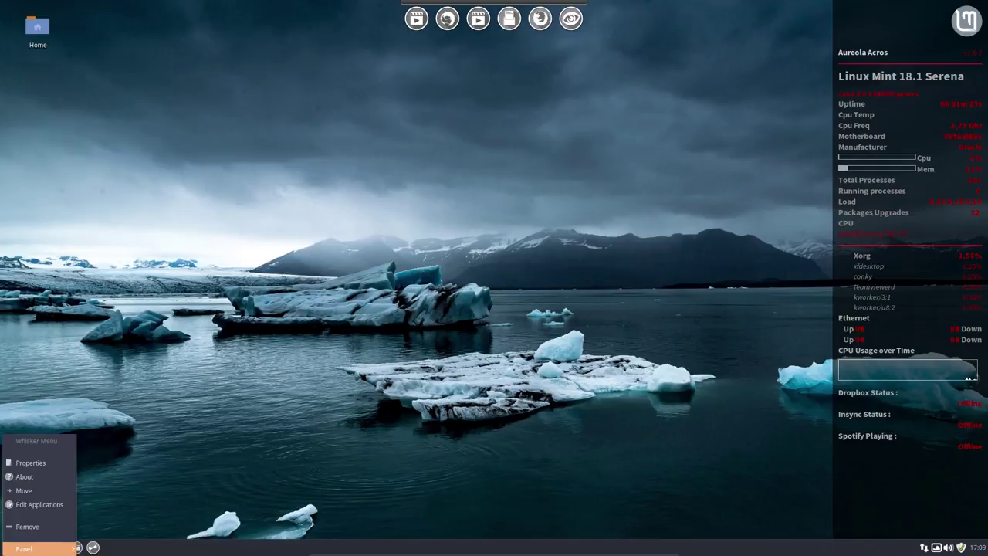
{"action": "left_click", "coordinate": [30, 463]}
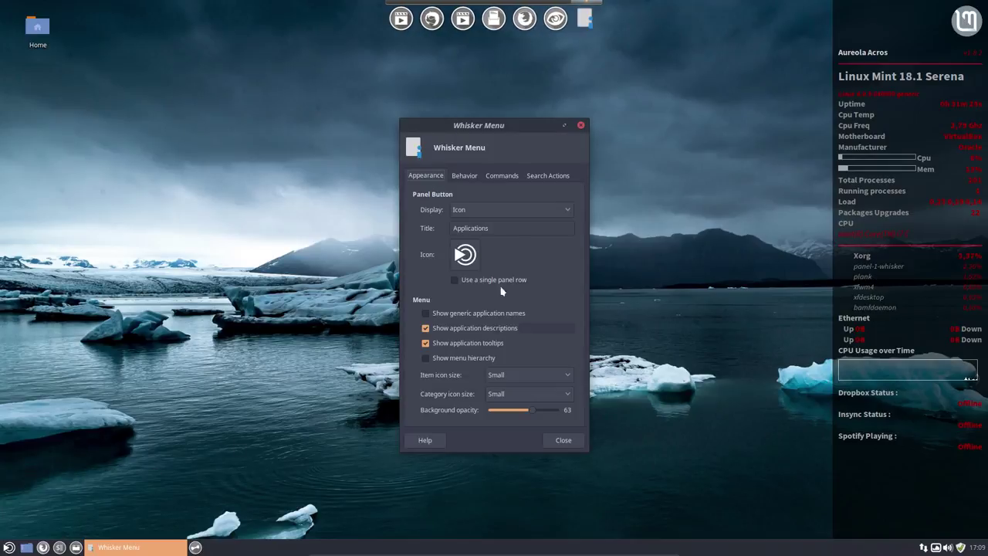
{"action": "left_click", "coordinate": [490, 216]}
{"action": "left_click", "coordinate": [498, 239]}
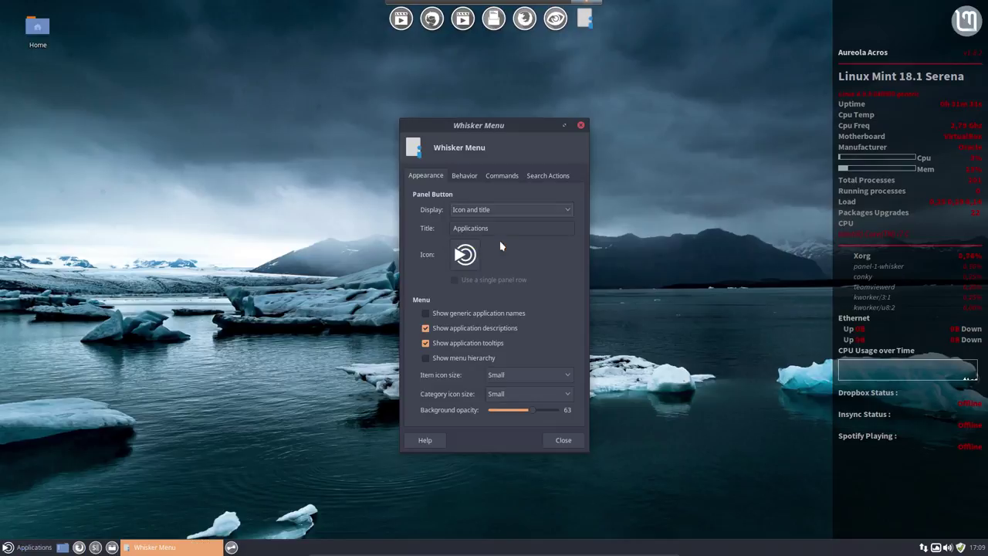
{"action": "left_click_drag", "start_coordinate": [503, 228], "coordinate": [437, 227]}
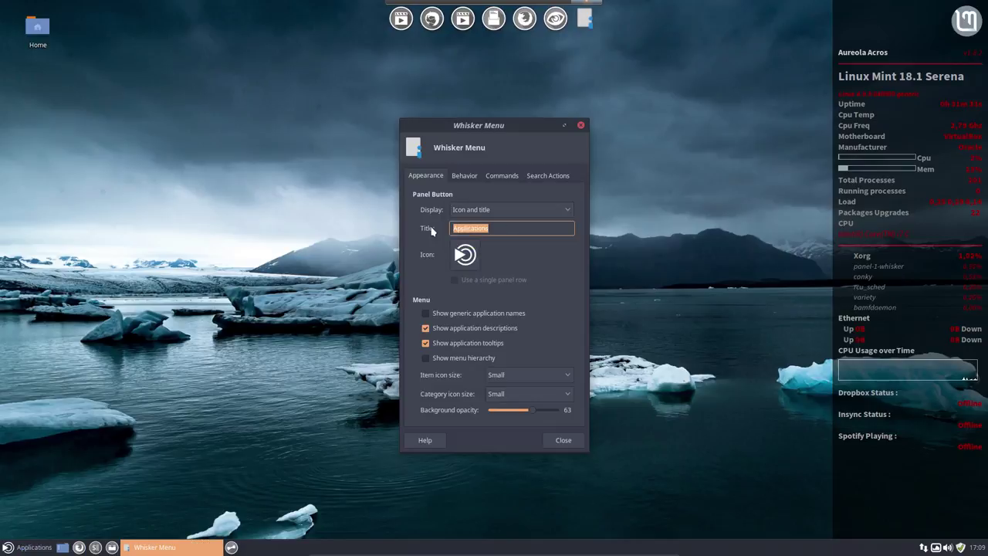
{"action": "type", "text": "Linux Min"}
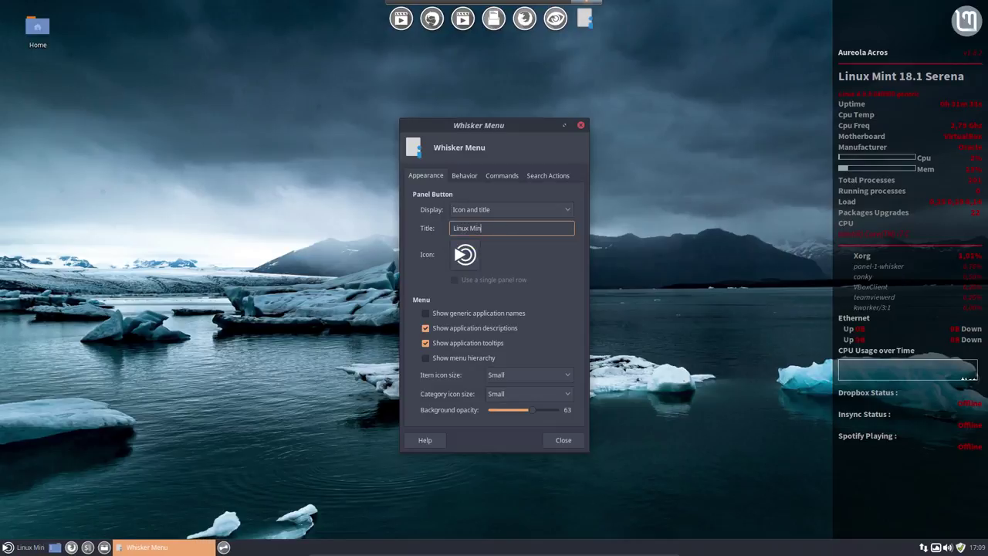
{"action": "type", "text": "t 18.1 D"}
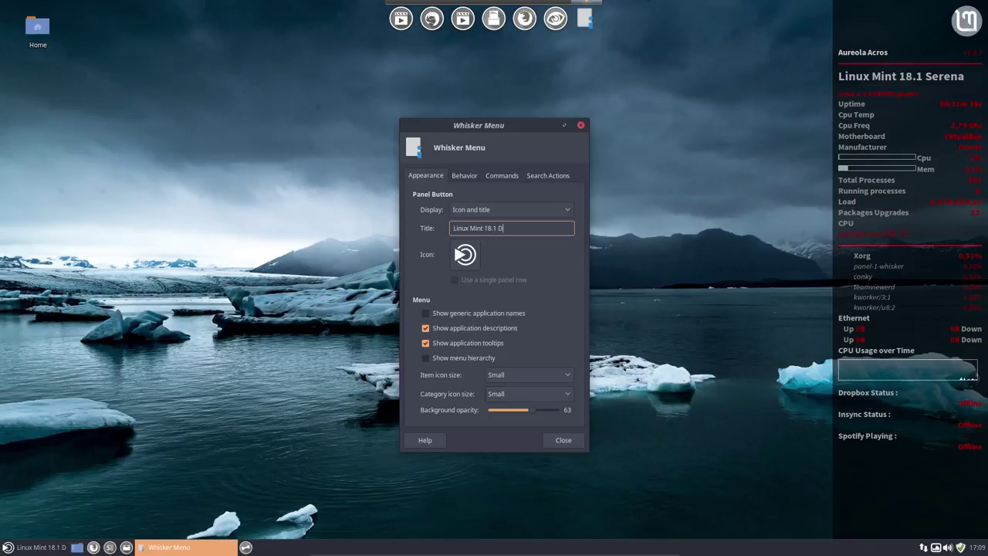
{"action": "key", "text": "BackSpace"}
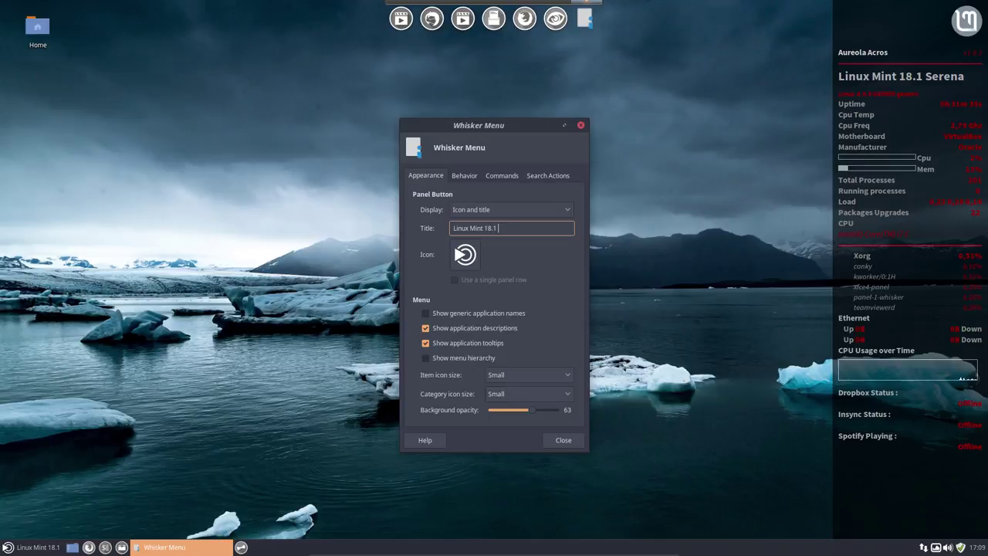
{"action": "type", "text": "XFCE"}
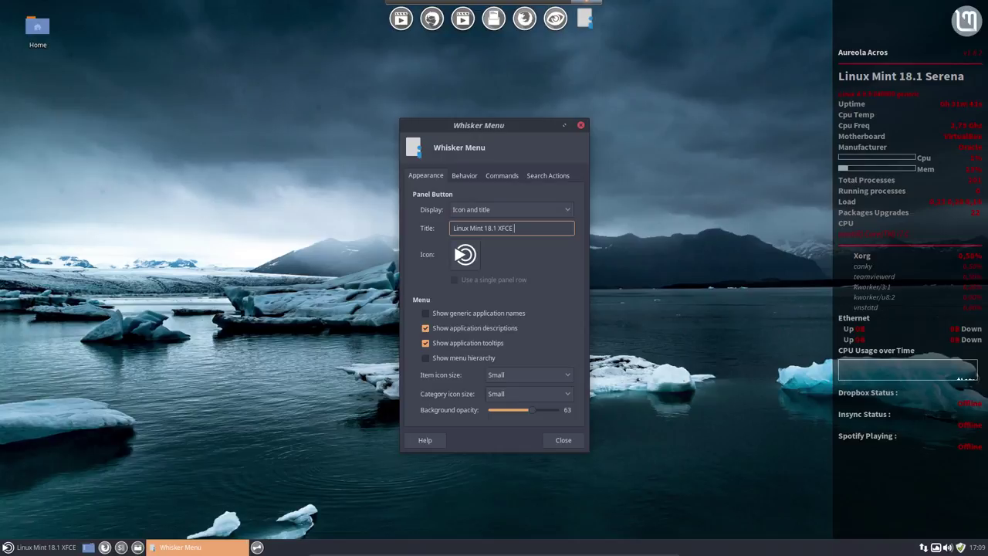
{"action": "left_click", "coordinate": [581, 125]}
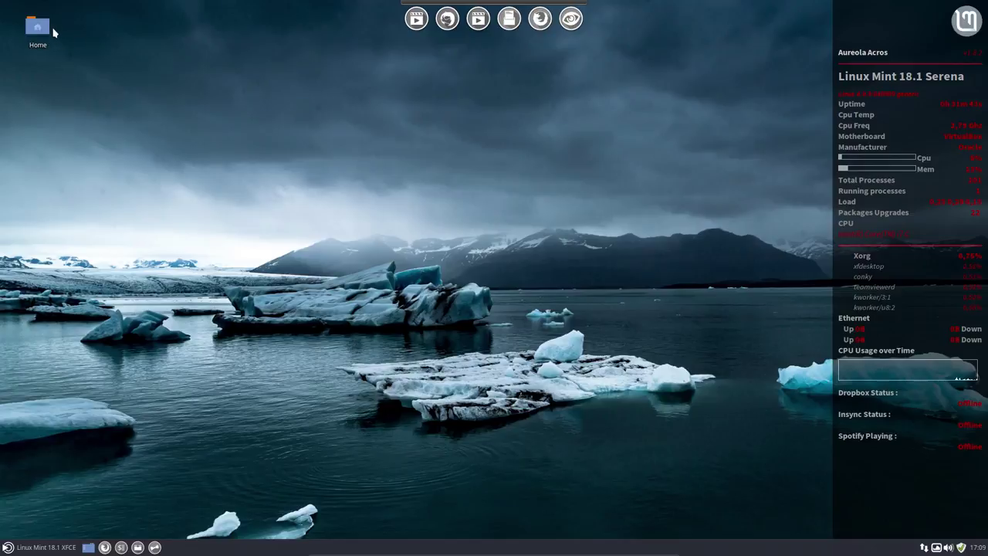
Step: Uncheck the Home default icon on Desktop Settings' Icons tab, then close the settings
{"action": "right_click", "coordinate": [391, 218]}
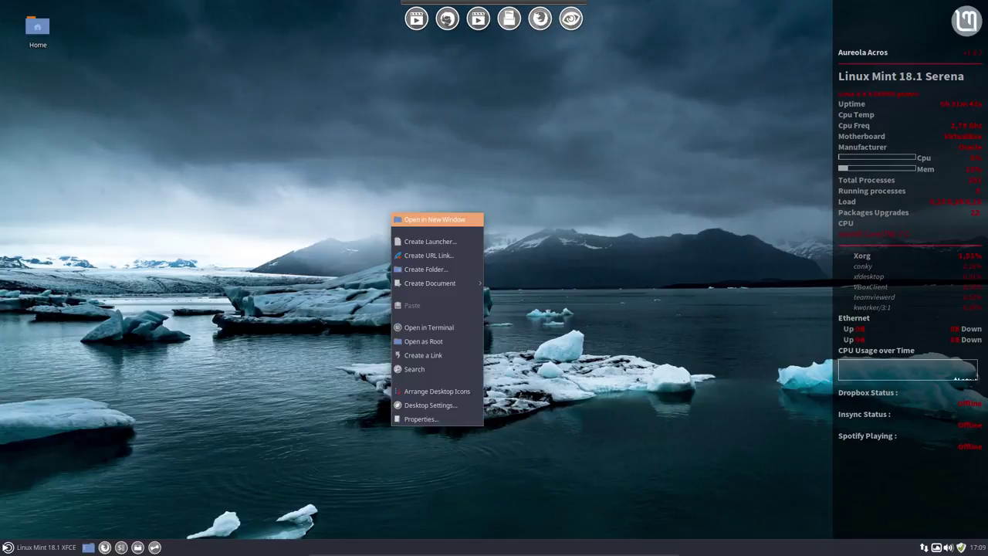
{"action": "left_click", "coordinate": [429, 406]}
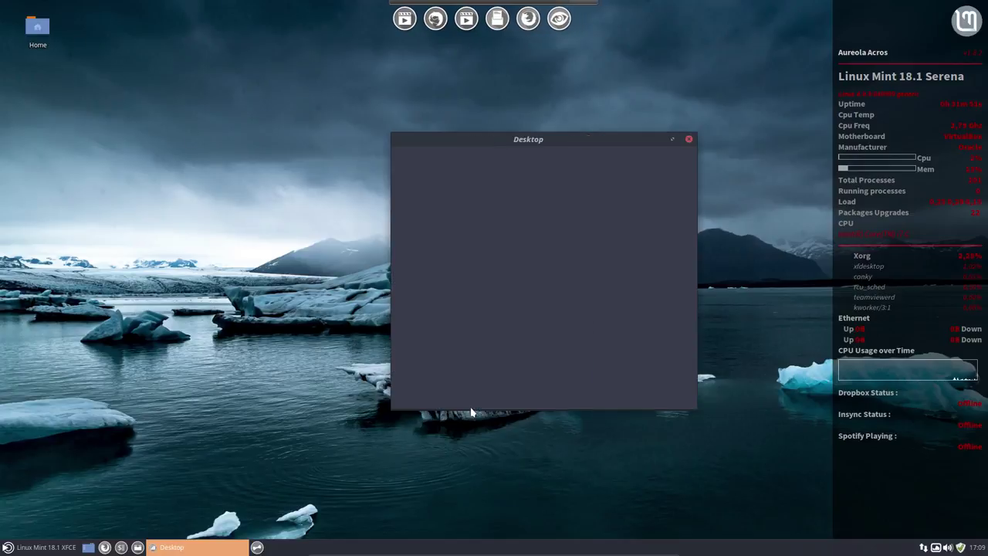
{"action": "left_click", "coordinate": [451, 190]}
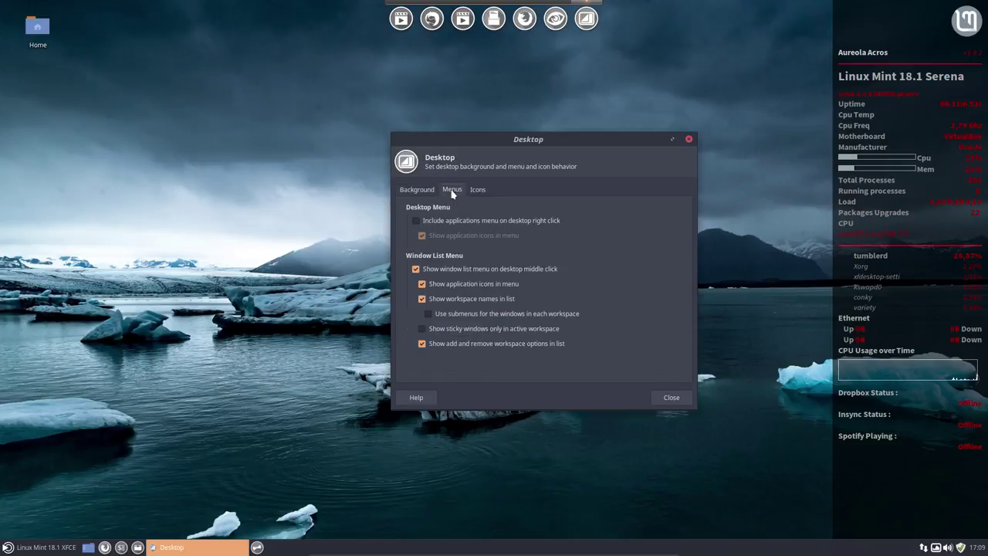
{"action": "left_click", "coordinate": [477, 190]}
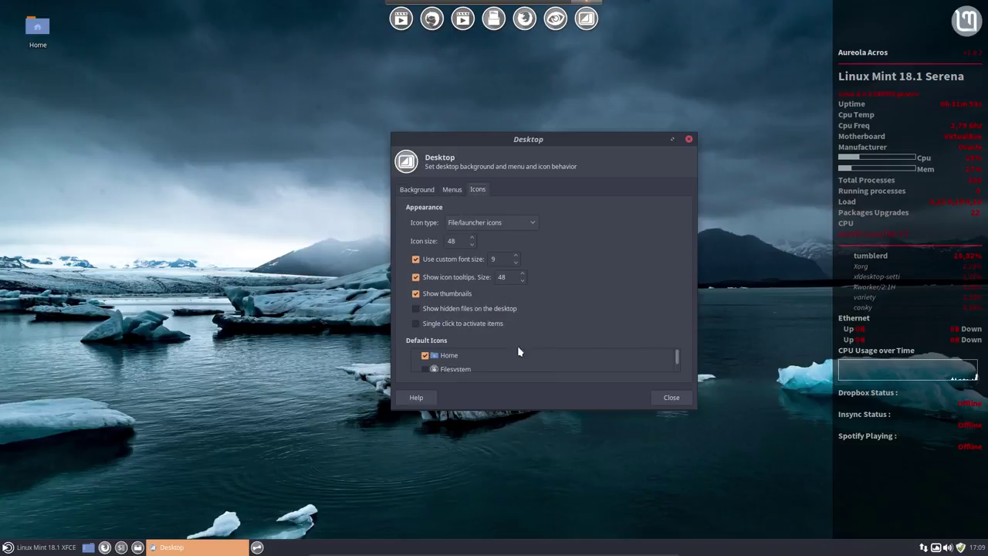
{"action": "left_click", "coordinate": [424, 356]}
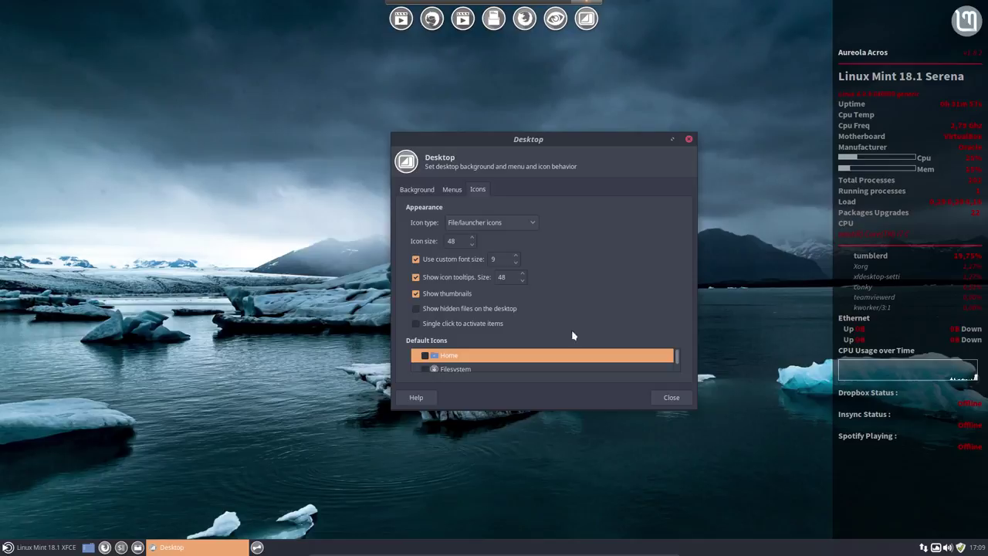
{"action": "right_click", "coordinate": [218, 184]}
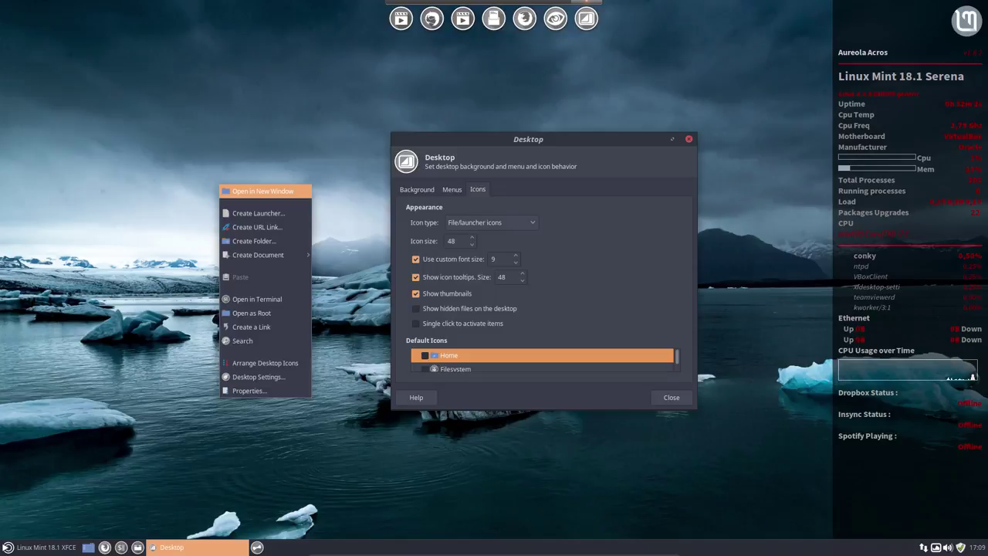
{"action": "left_click", "coordinate": [307, 103]}
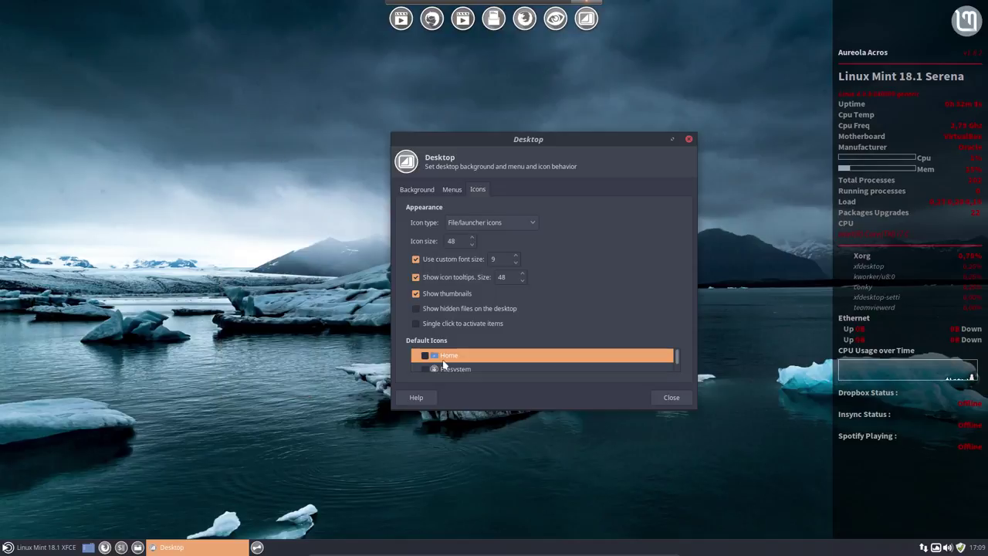
{"action": "left_click", "coordinate": [672, 397]}
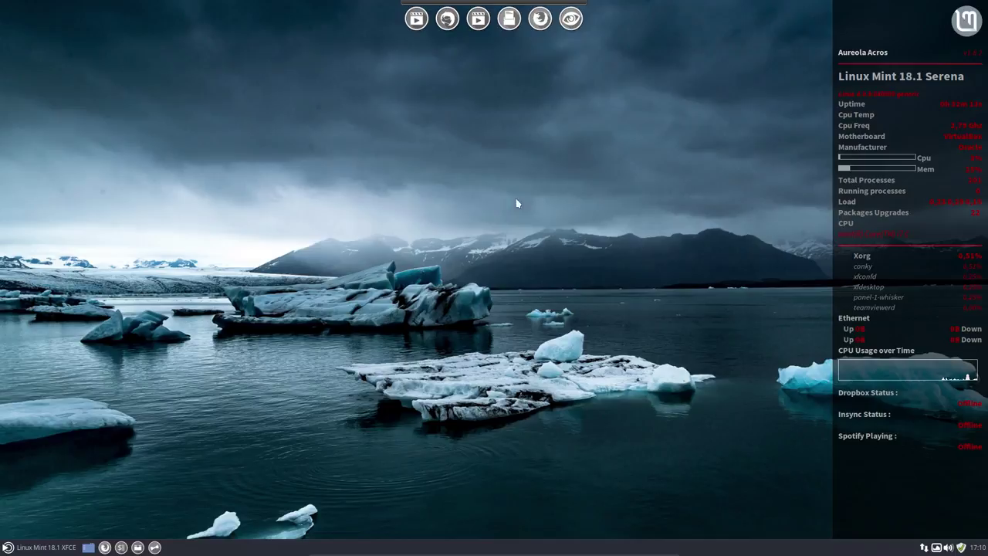
{"action": "right_click", "coordinate": [572, 24]}
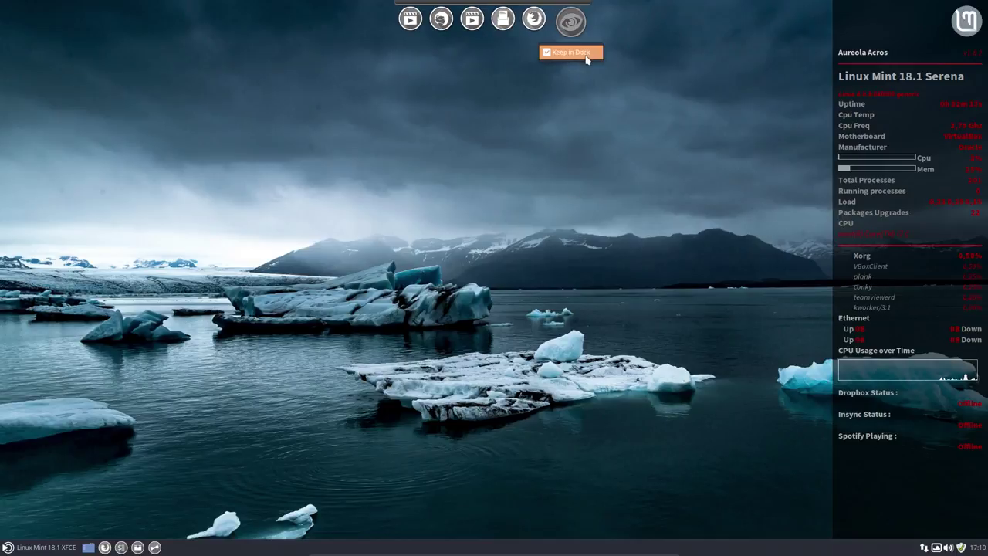
{"action": "left_click", "coordinate": [399, 358]}
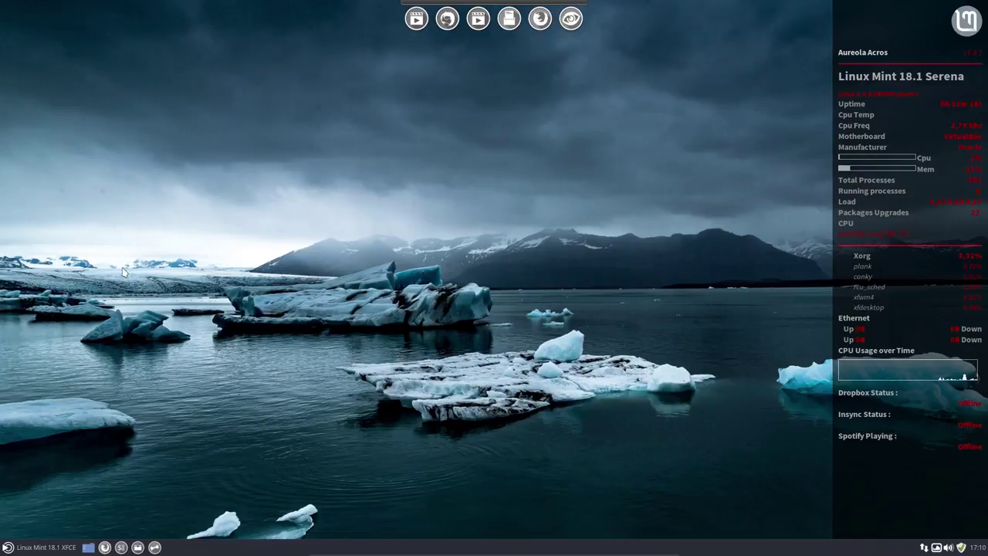
{"action": "left_click", "coordinate": [39, 547]}
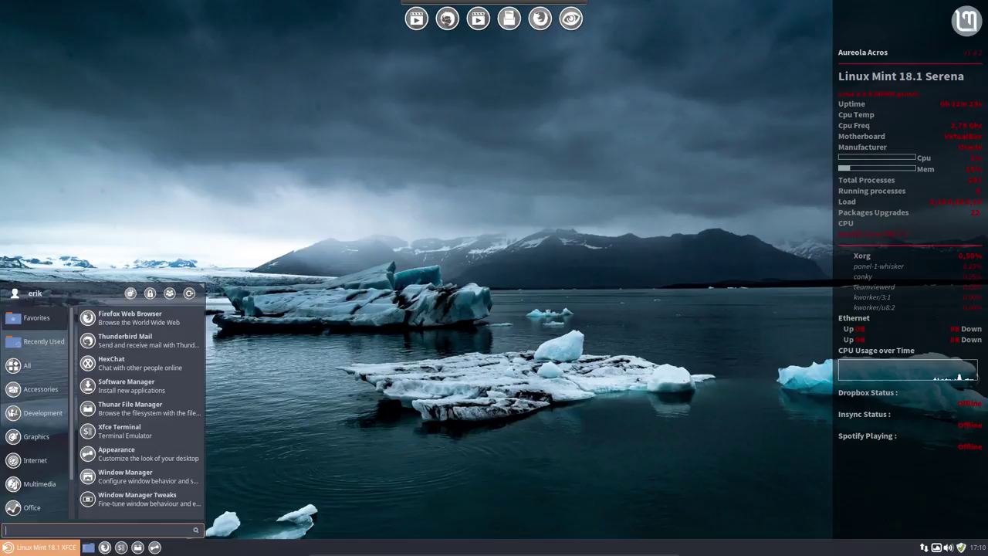
{"action": "left_click", "coordinate": [474, 350]}
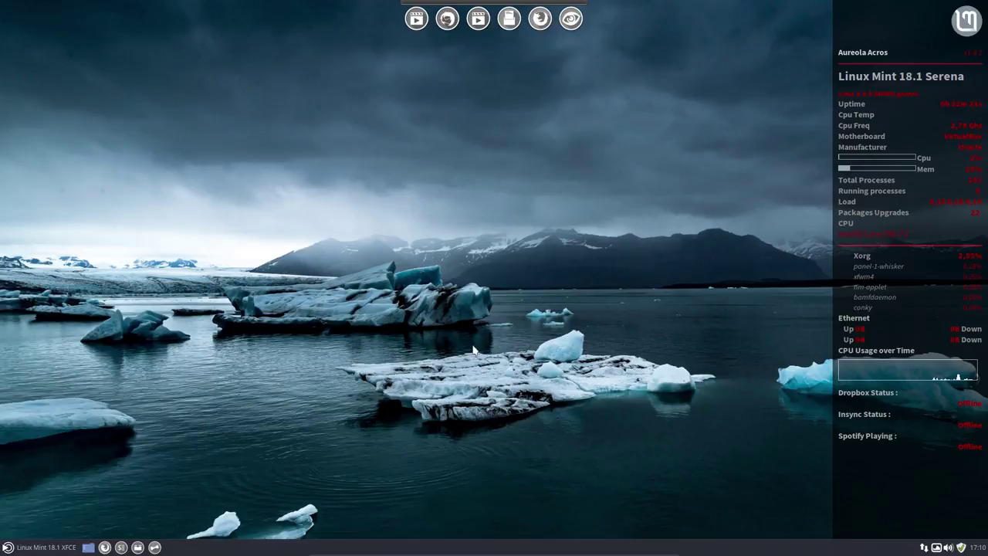